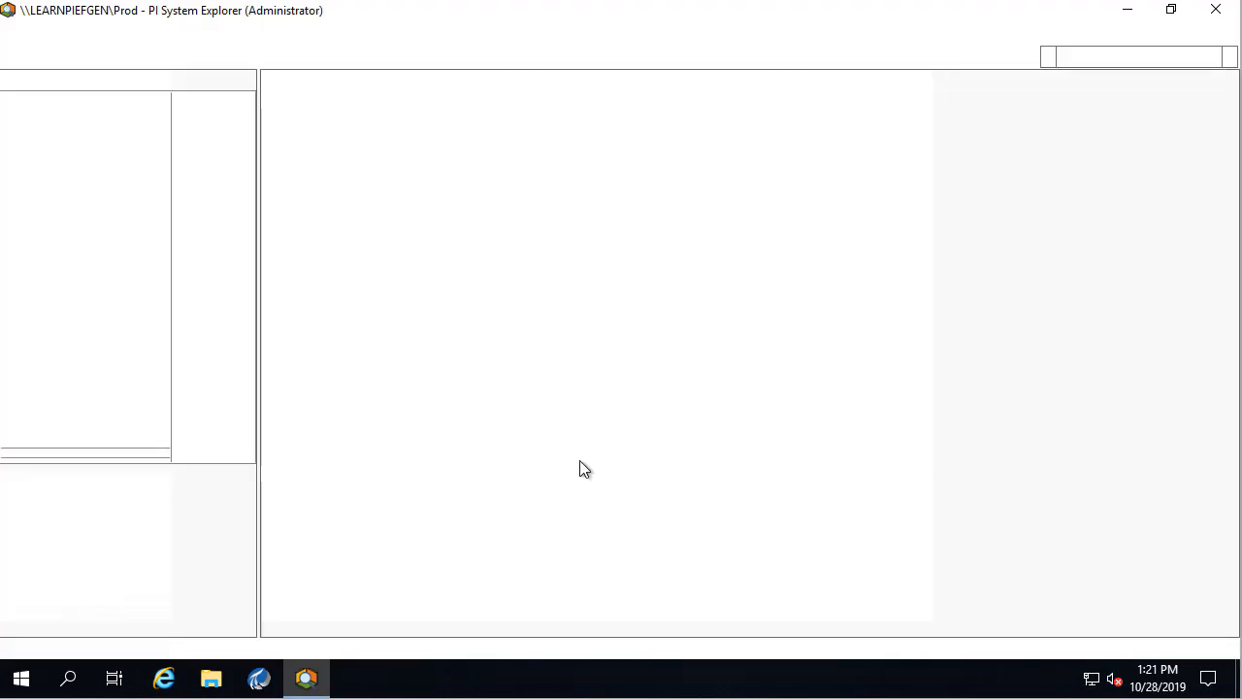
Create an event frame search that excludes all descendants, run it and add it to the event frame searches
{"action": "left_click", "coordinate": [57, 531]}
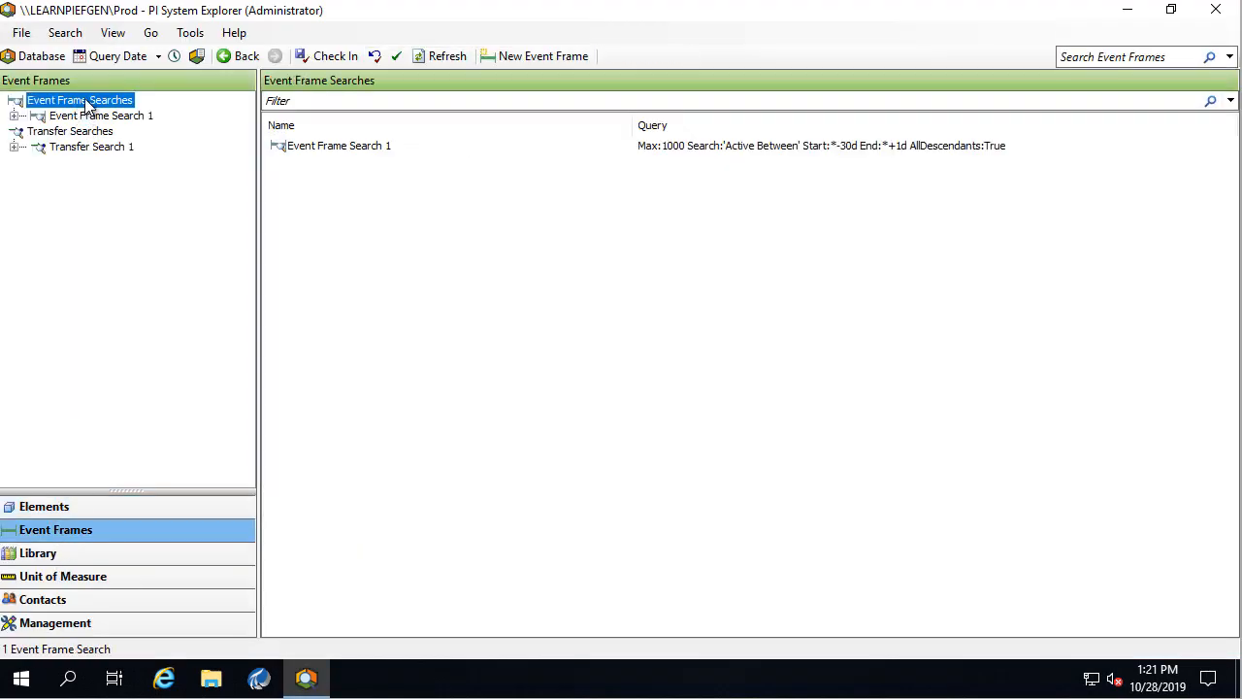
{"action": "right_click", "coordinate": [85, 104]}
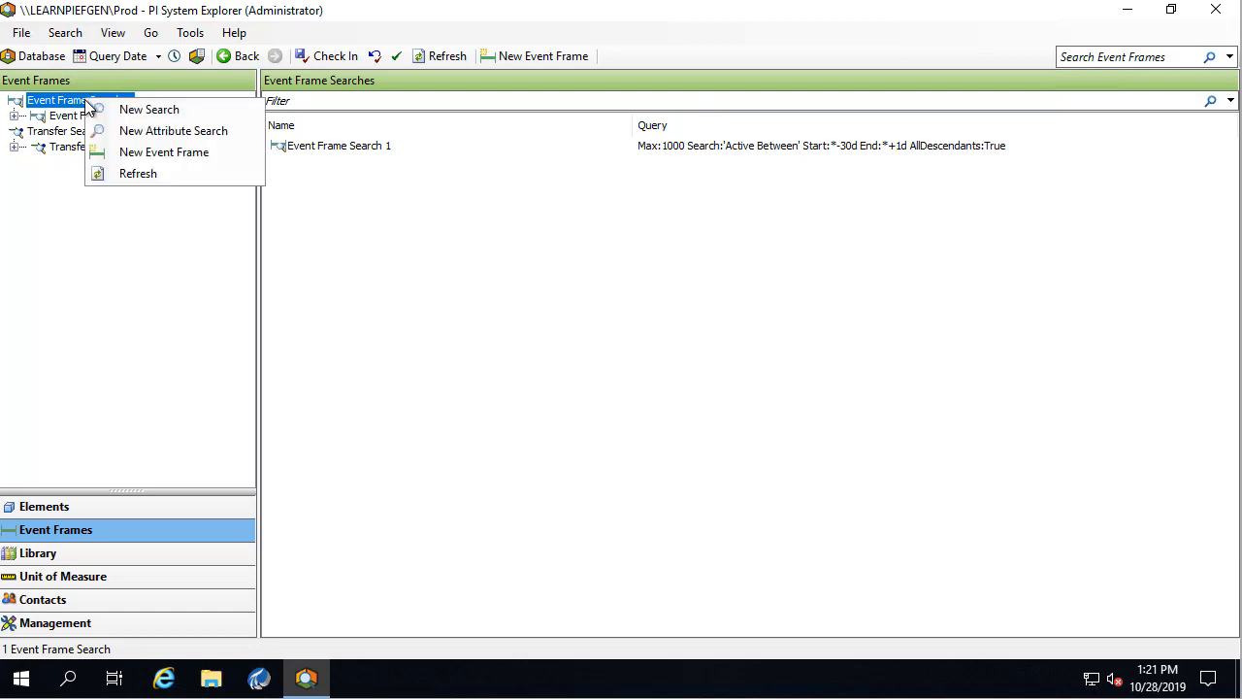
{"action": "left_click", "coordinate": [161, 109]}
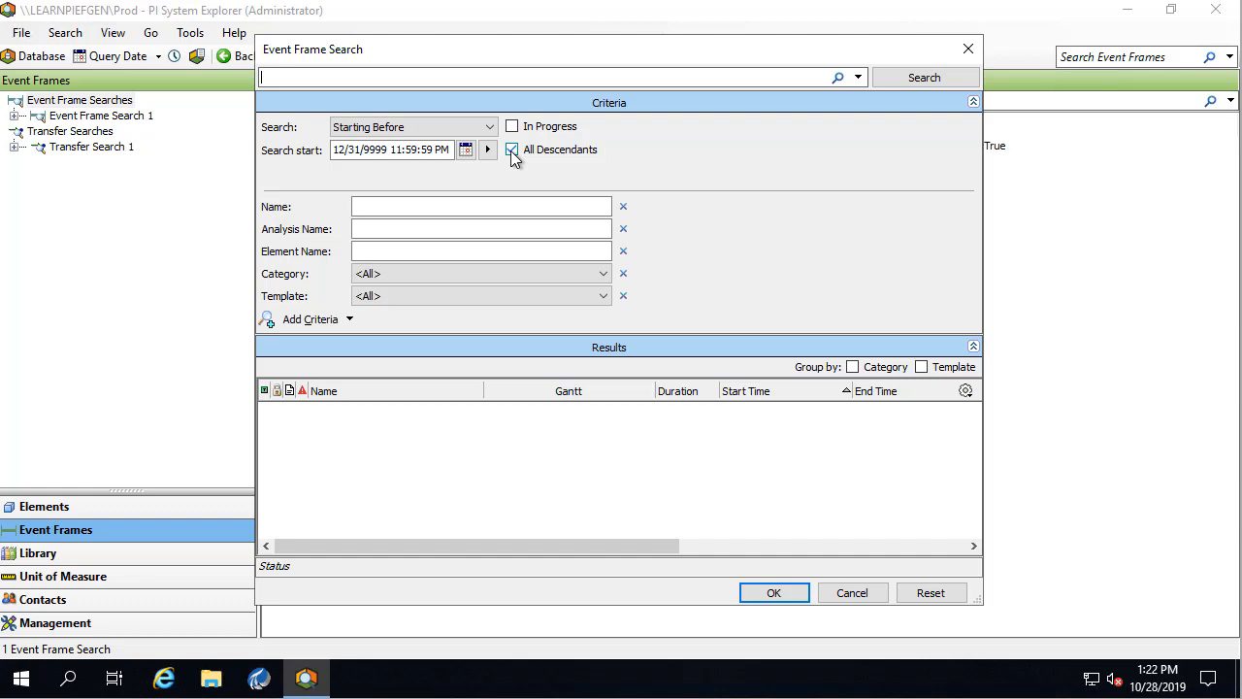
{"action": "left_click", "coordinate": [513, 151]}
{"action": "left_click", "coordinate": [925, 78]}
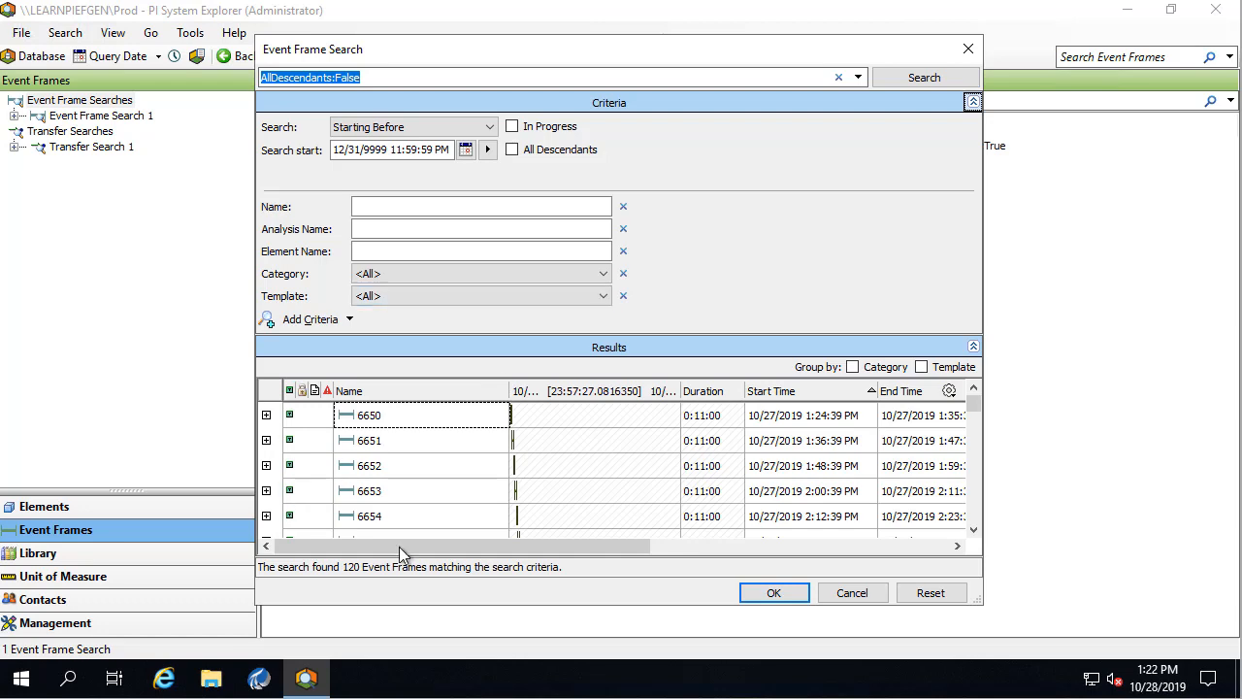
{"action": "left_click", "coordinate": [774, 593]}
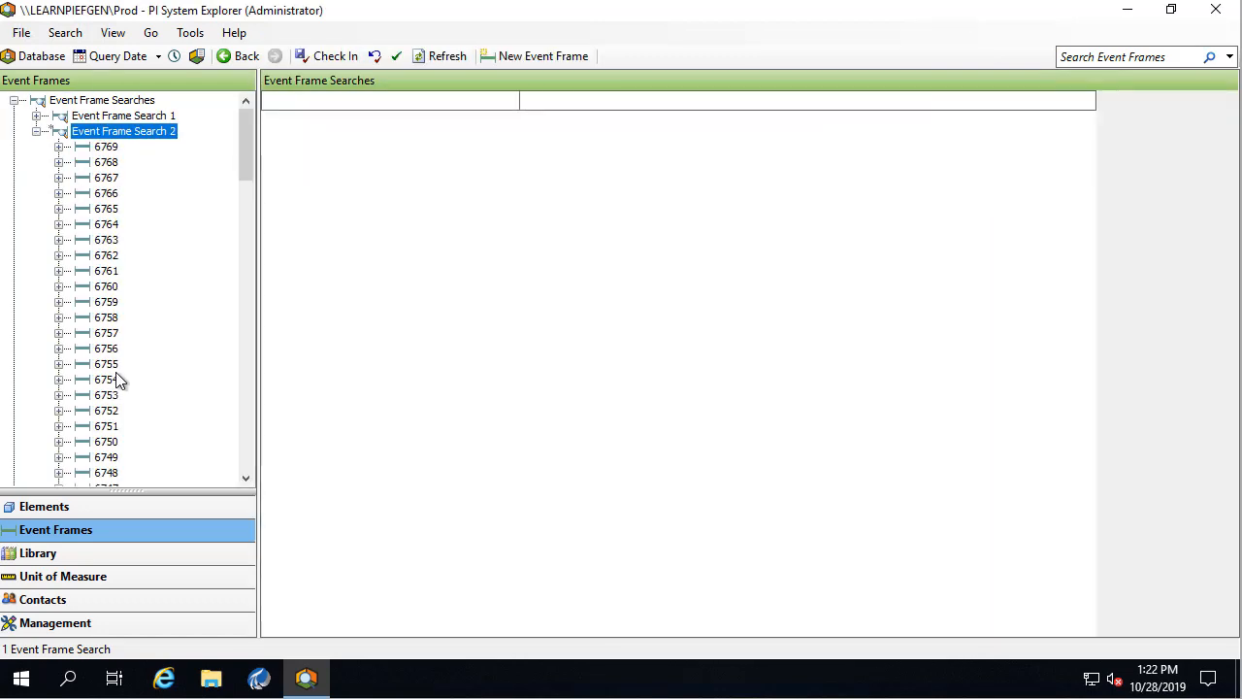
Examine the attributes of the L1Mixer 1 child event frame under batch 6759 and identify the template it uses
{"action": "left_click", "coordinate": [59, 302]}
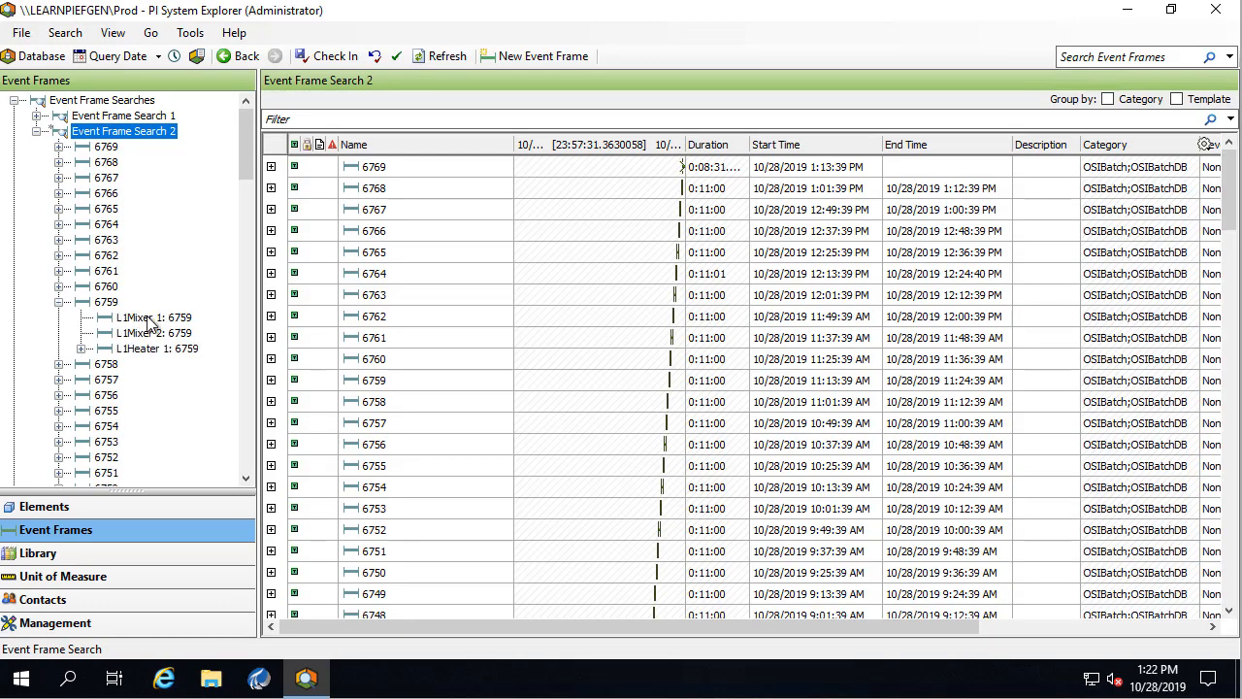
{"action": "left_click", "coordinate": [154, 317]}
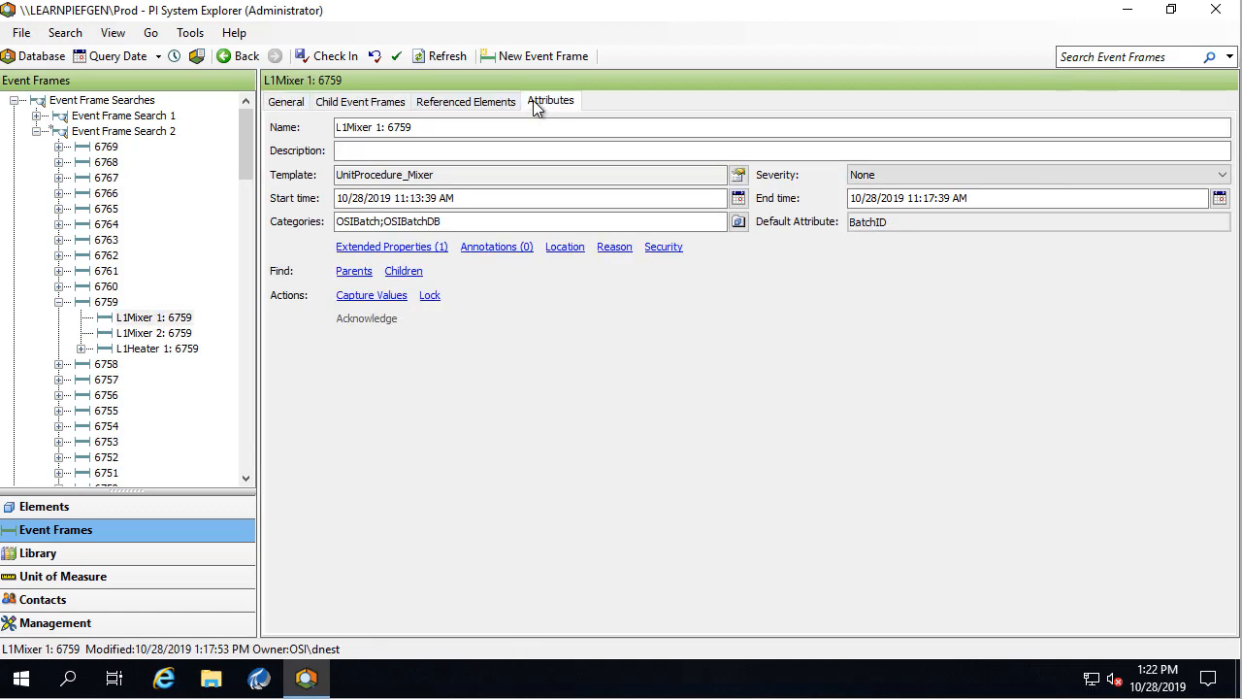
{"action": "left_click", "coordinate": [543, 101]}
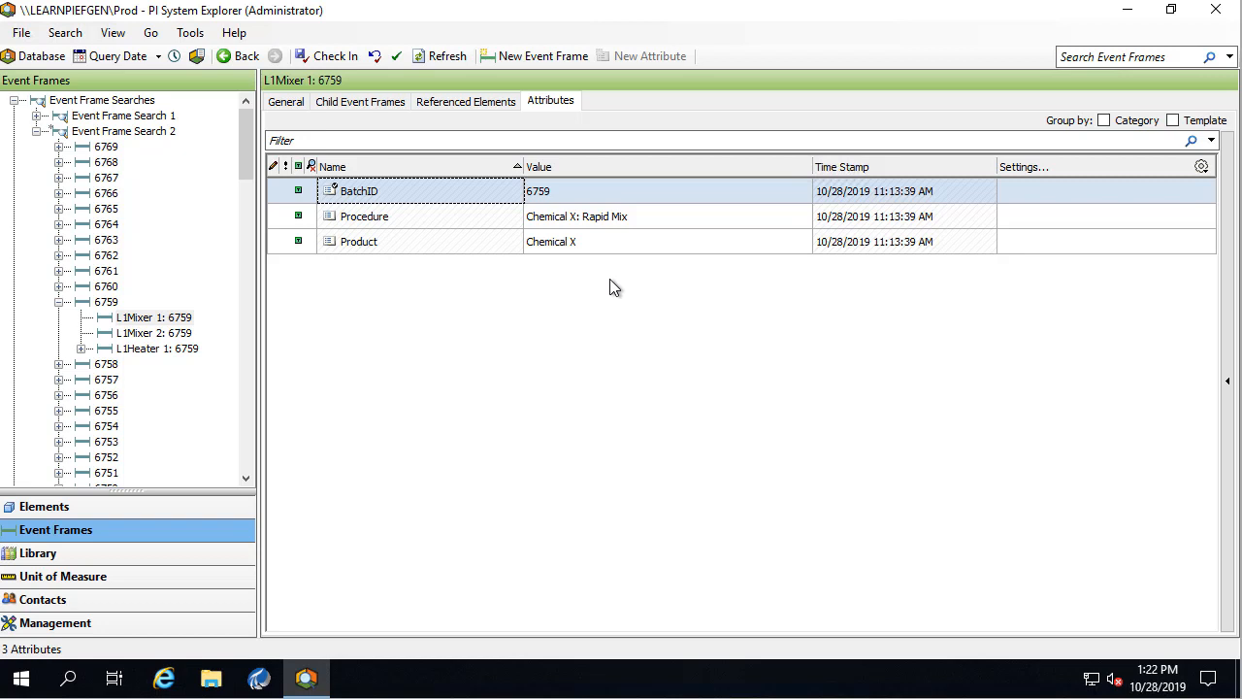
{"action": "left_click", "coordinate": [283, 102]}
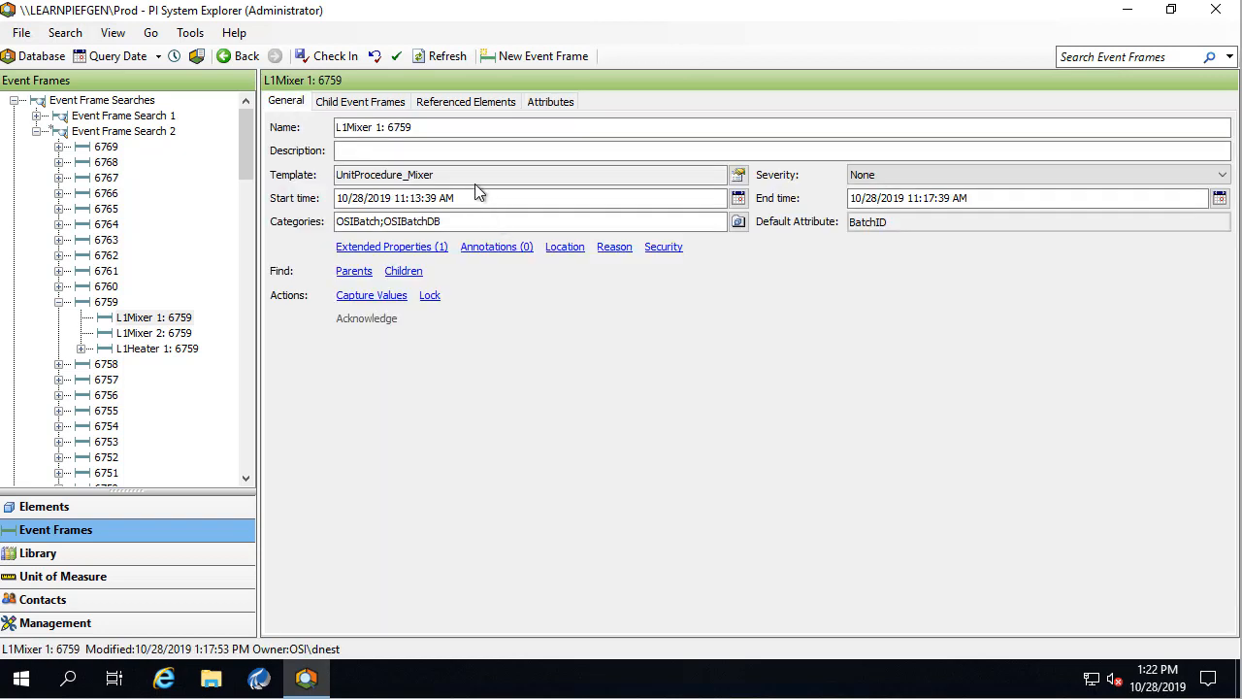
{"action": "left_click_drag", "start_coordinate": [432, 174], "coordinate": [253, 167]}
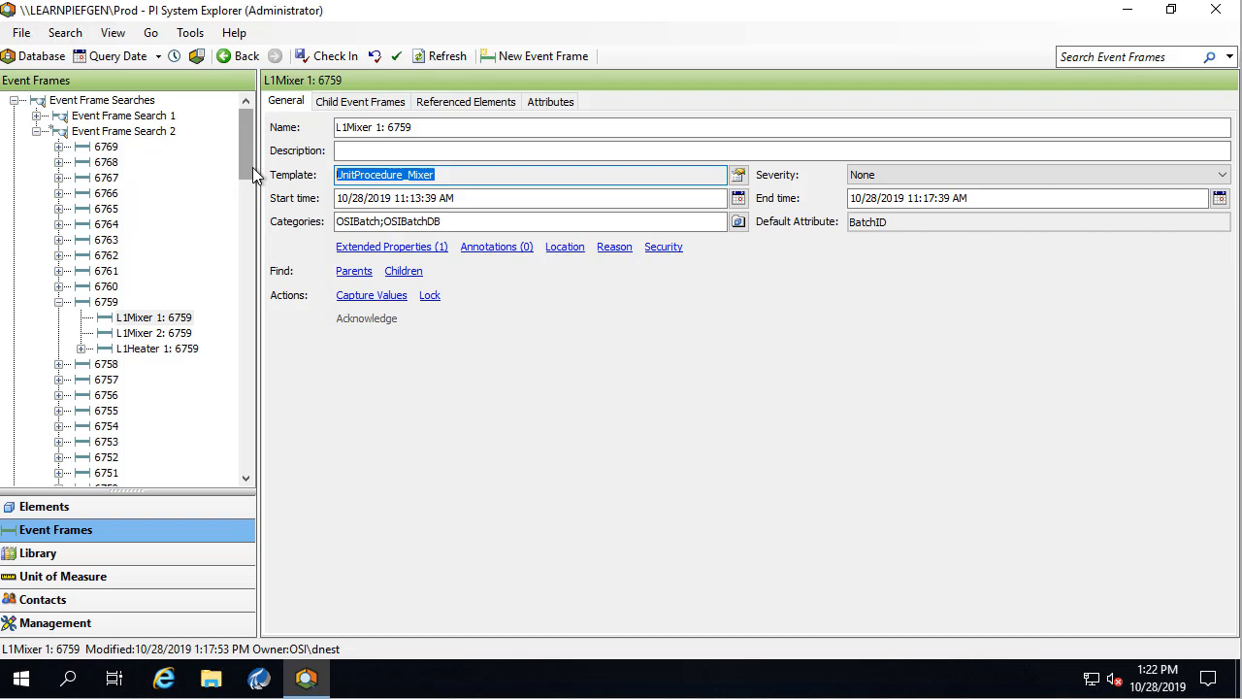
Allow extensions on the UnitProcedure_Mixer event frame template in the library and check in the change
{"action": "left_click", "coordinate": [67, 550]}
{"action": "left_click", "coordinate": [37, 147]}
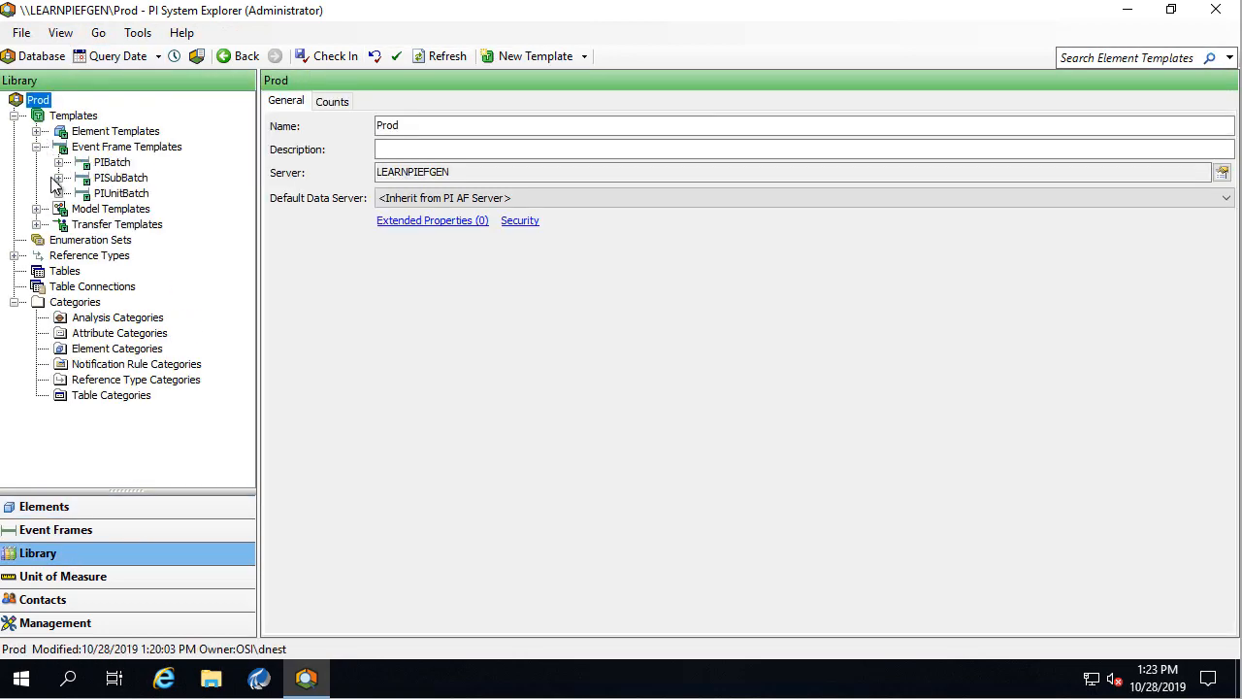
{"action": "left_click", "coordinate": [59, 193]}
{"action": "left_click", "coordinate": [81, 208]}
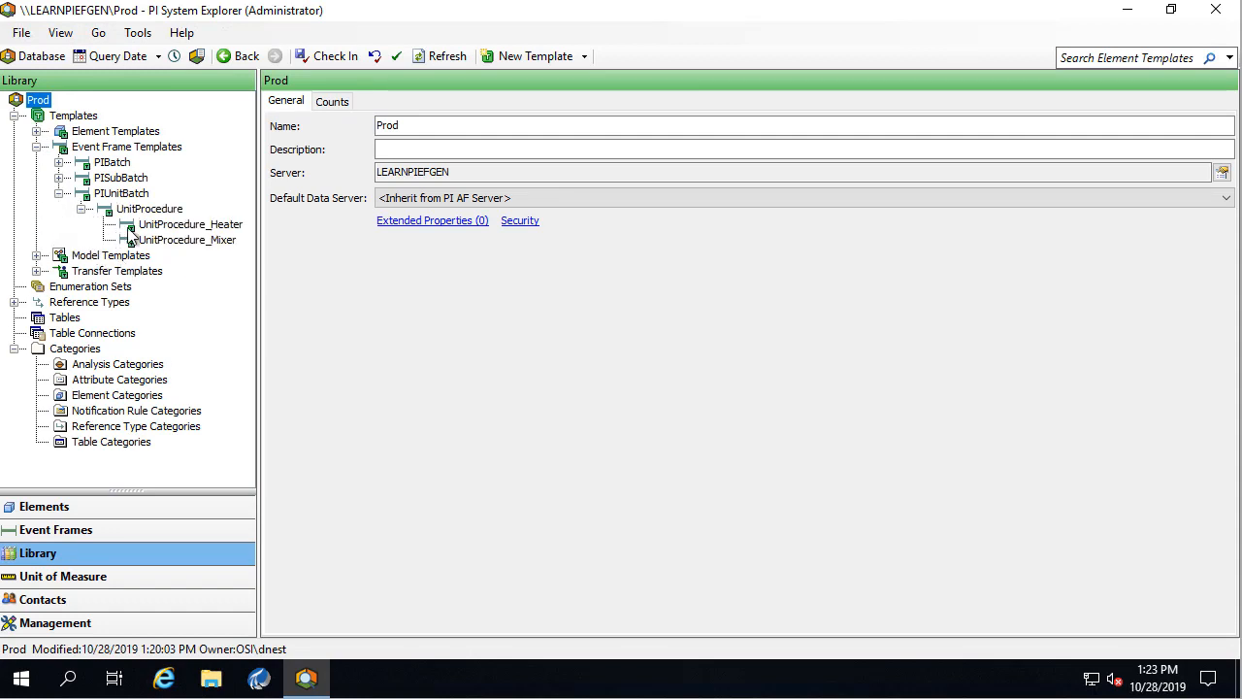
{"action": "left_click", "coordinate": [181, 237]}
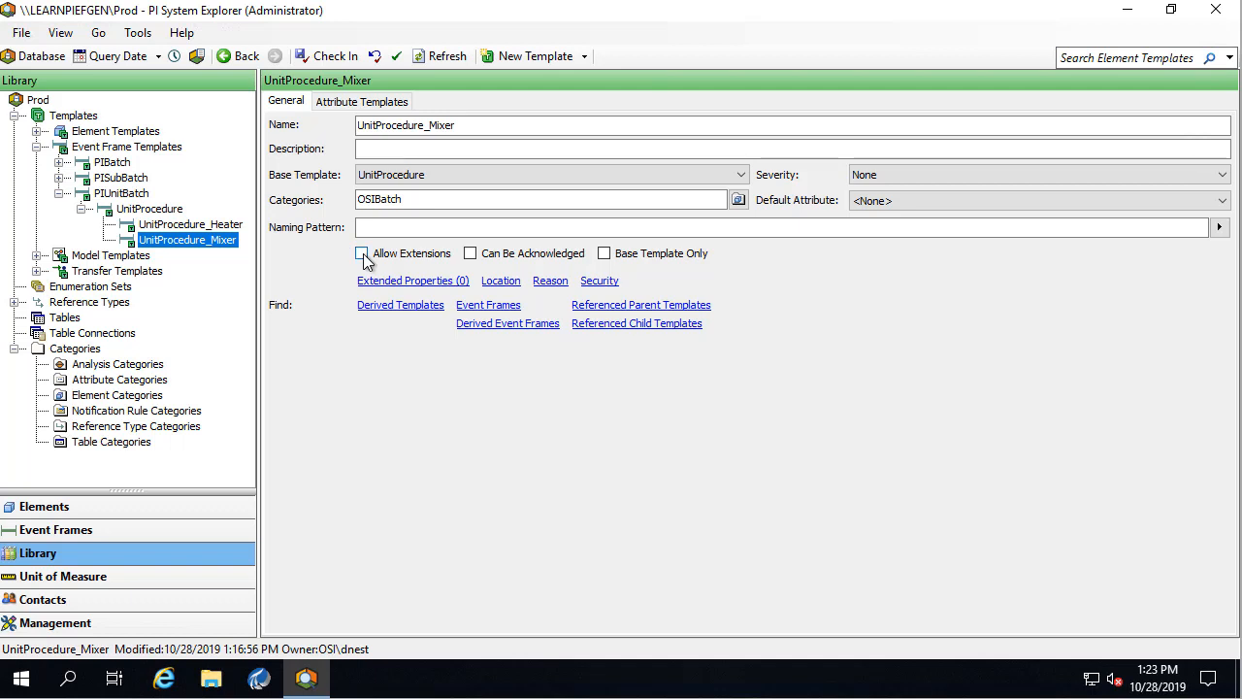
{"action": "left_click", "coordinate": [362, 253]}
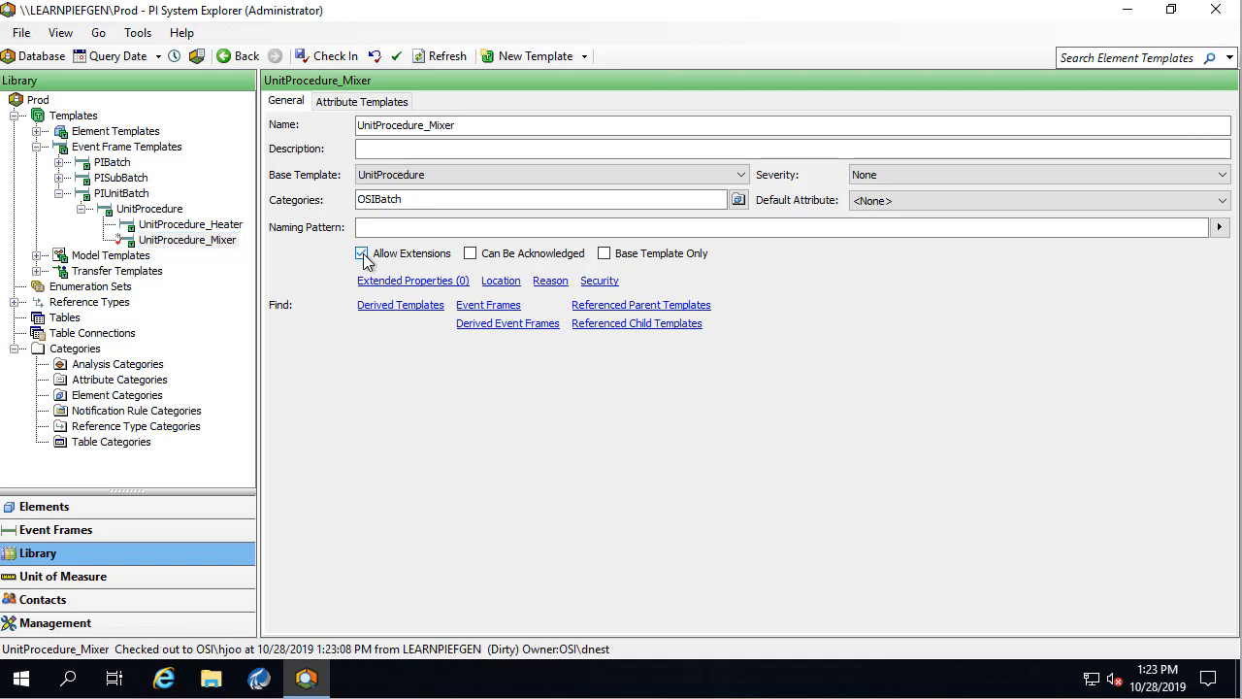
{"action": "left_click", "coordinate": [328, 56]}
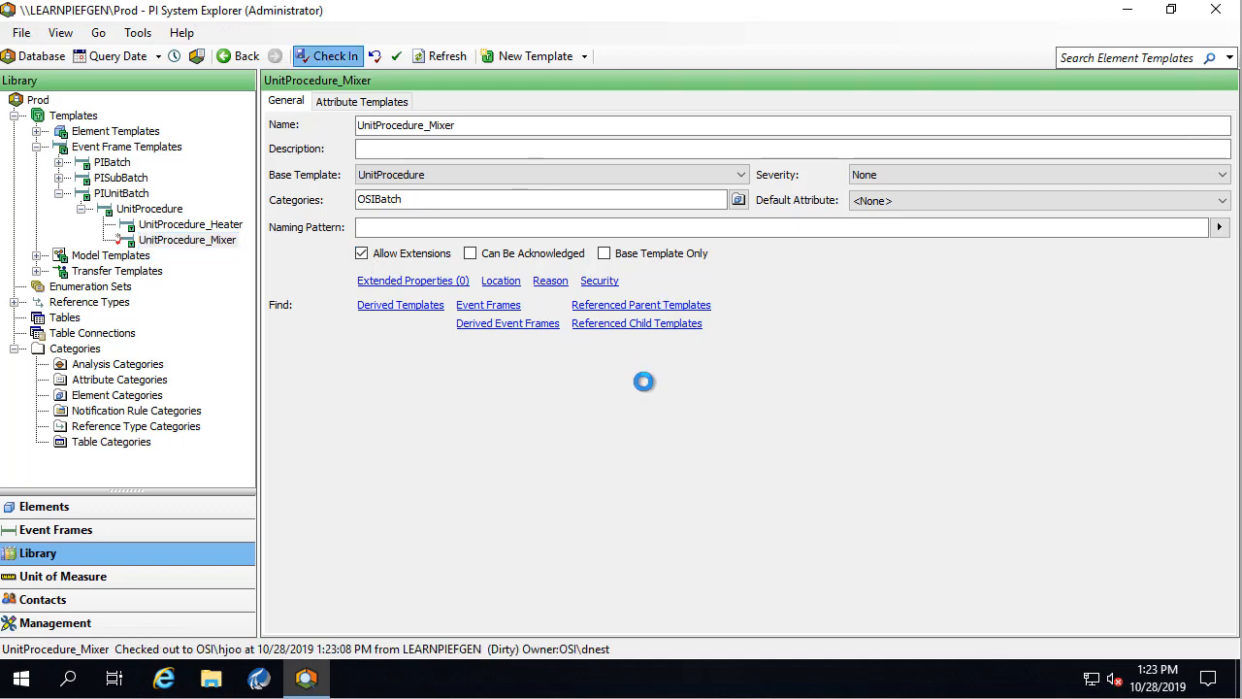
{"action": "left_click", "coordinate": [774, 484]}
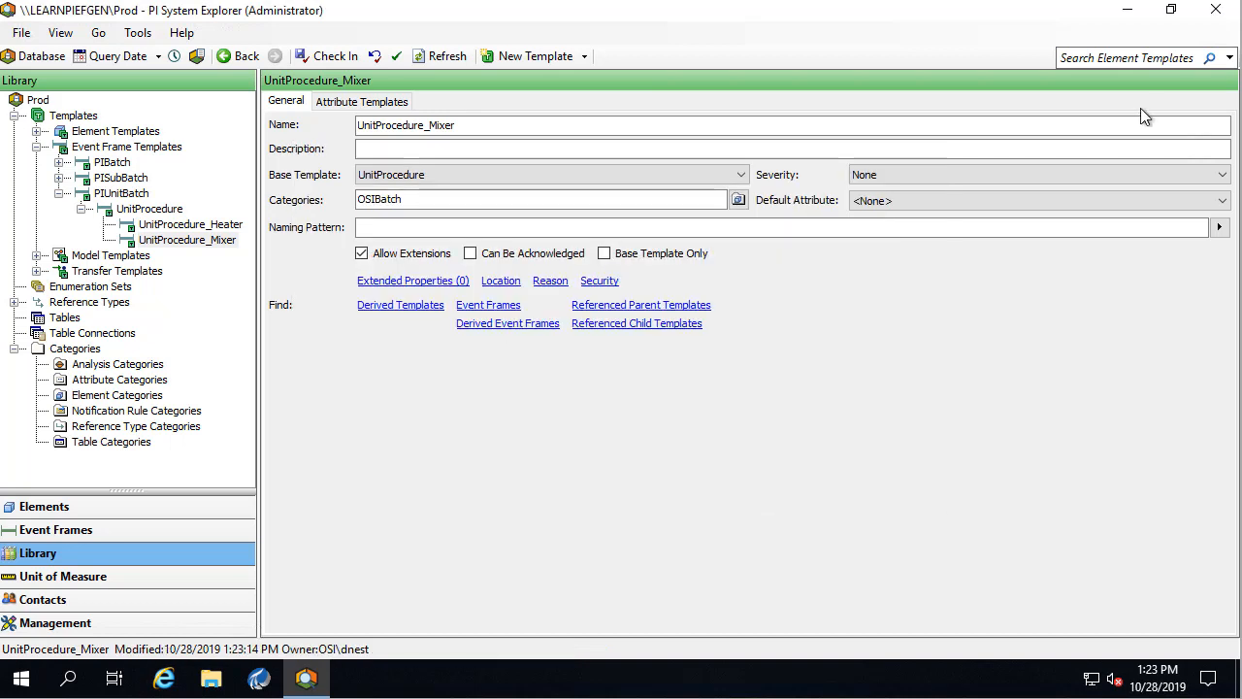
Switch to the event frame interface configuration tool and open the Mixer1 configuration under Parent Level in the event frames structure
{"action": "left_click", "coordinate": [1129, 12]}
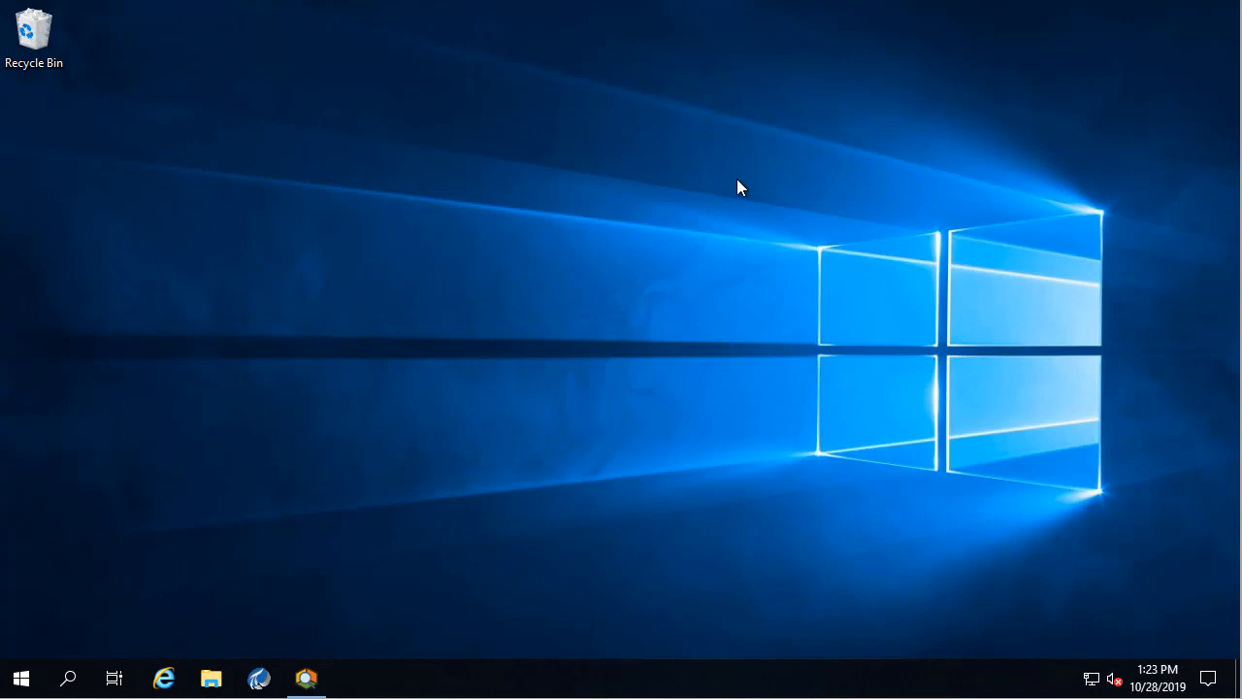
{"action": "left_click", "coordinate": [258, 675]}
{"action": "left_click", "coordinate": [574, 472]}
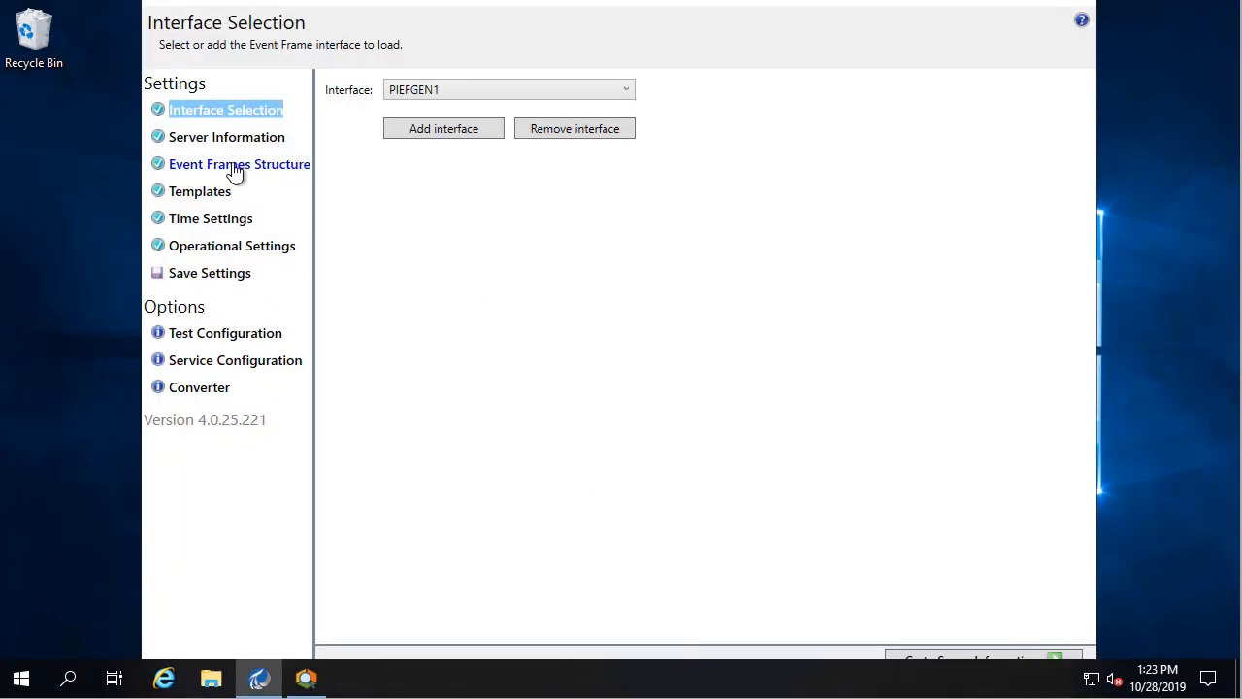
{"action": "left_click", "coordinate": [233, 170]}
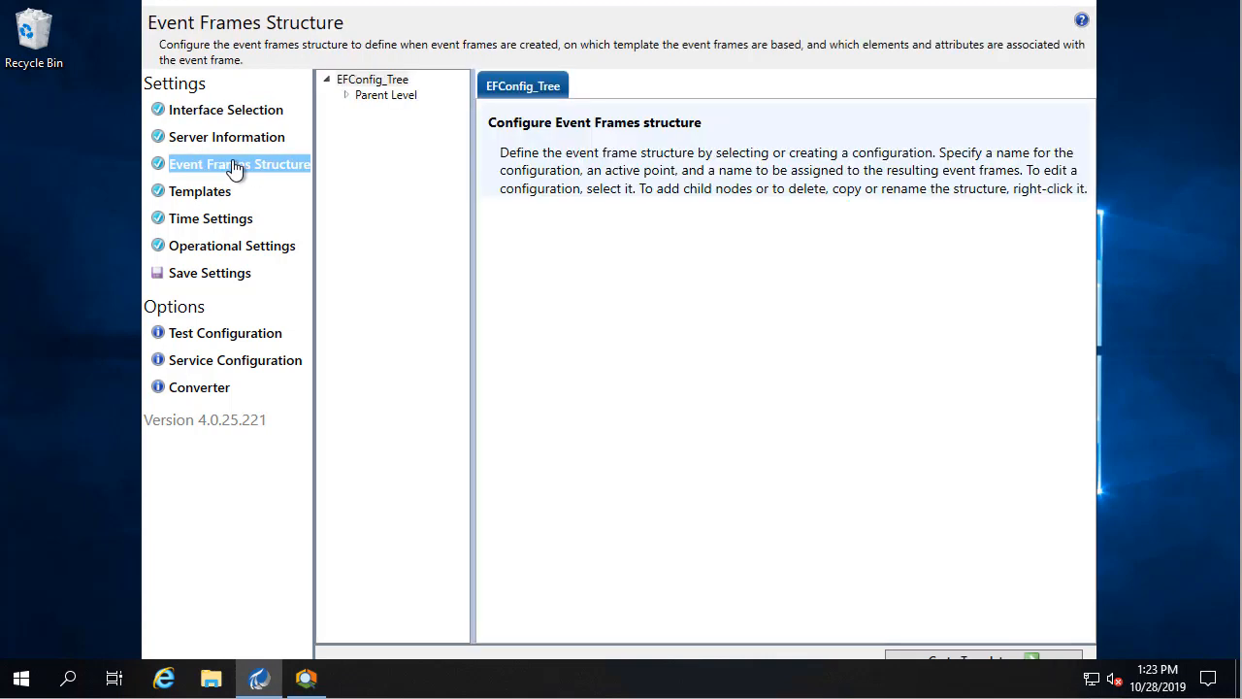
{"action": "left_click", "coordinate": [348, 95]}
{"action": "left_click", "coordinate": [391, 112]}
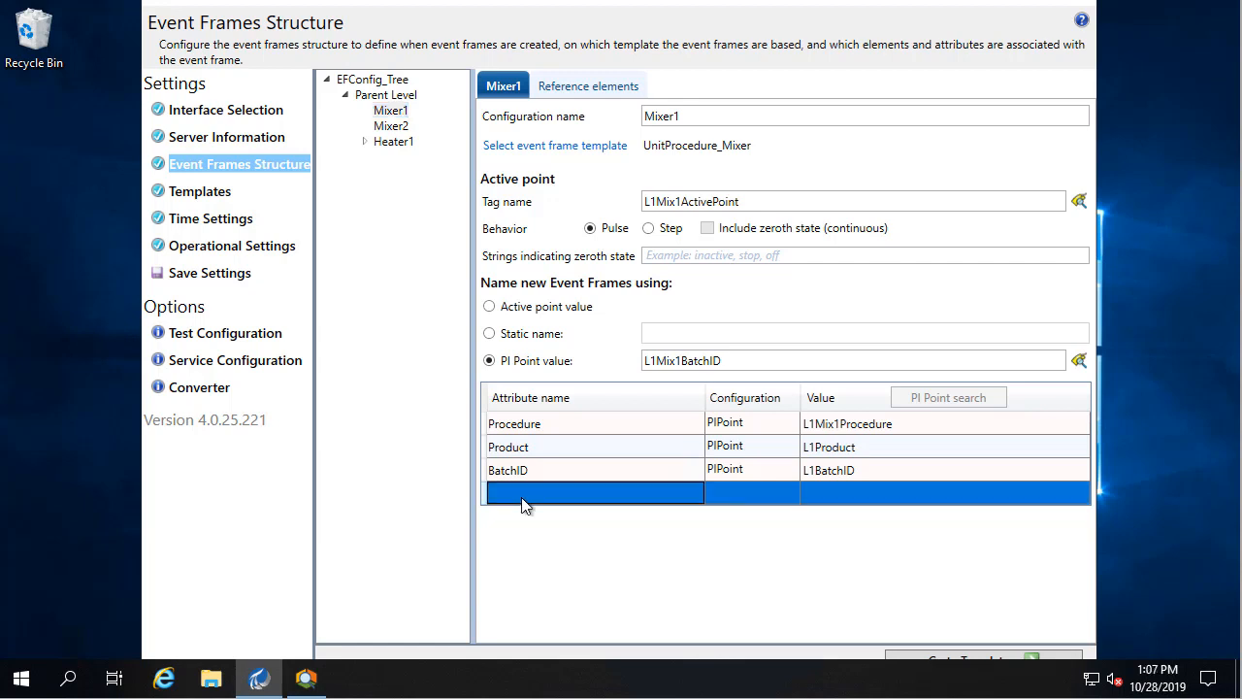
Add a pH attribute to the Mixer1 configuration, pick its PI point using the tag mask l1mix1ph, and save the settings
{"action": "left_click", "coordinate": [520, 495]}
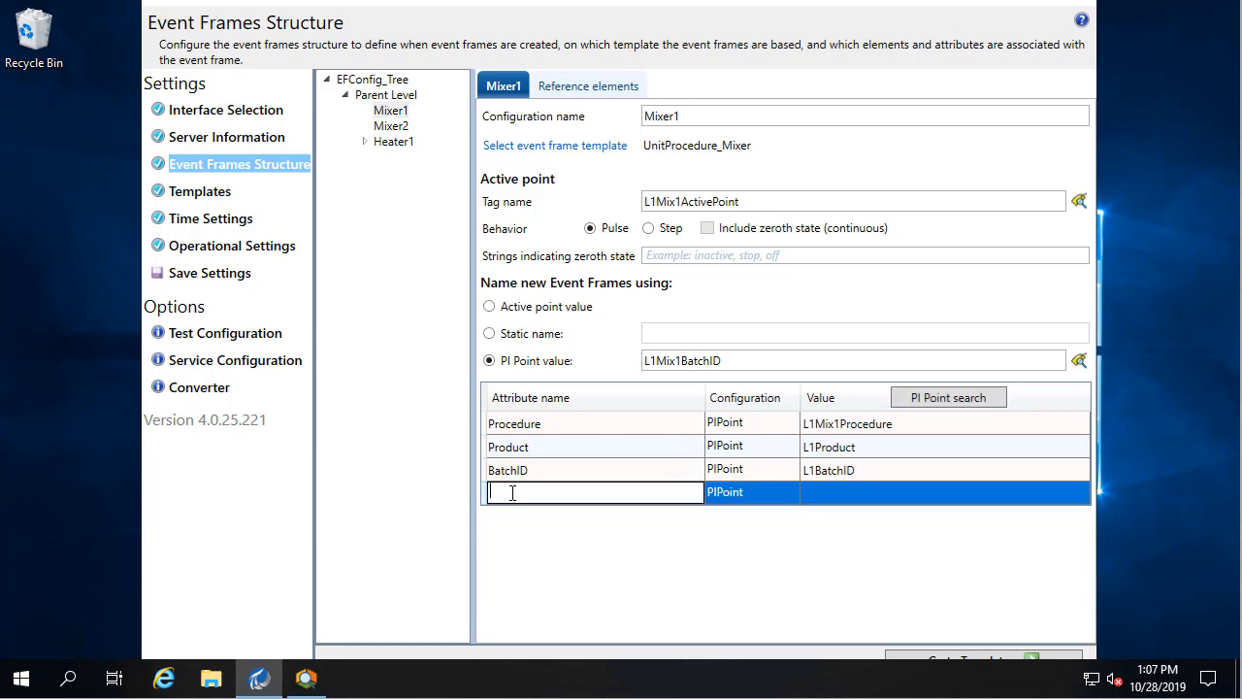
{"action": "type", "text": "pH"}
{"action": "left_click", "coordinate": [935, 401]}
{"action": "left_click", "coordinate": [936, 397]}
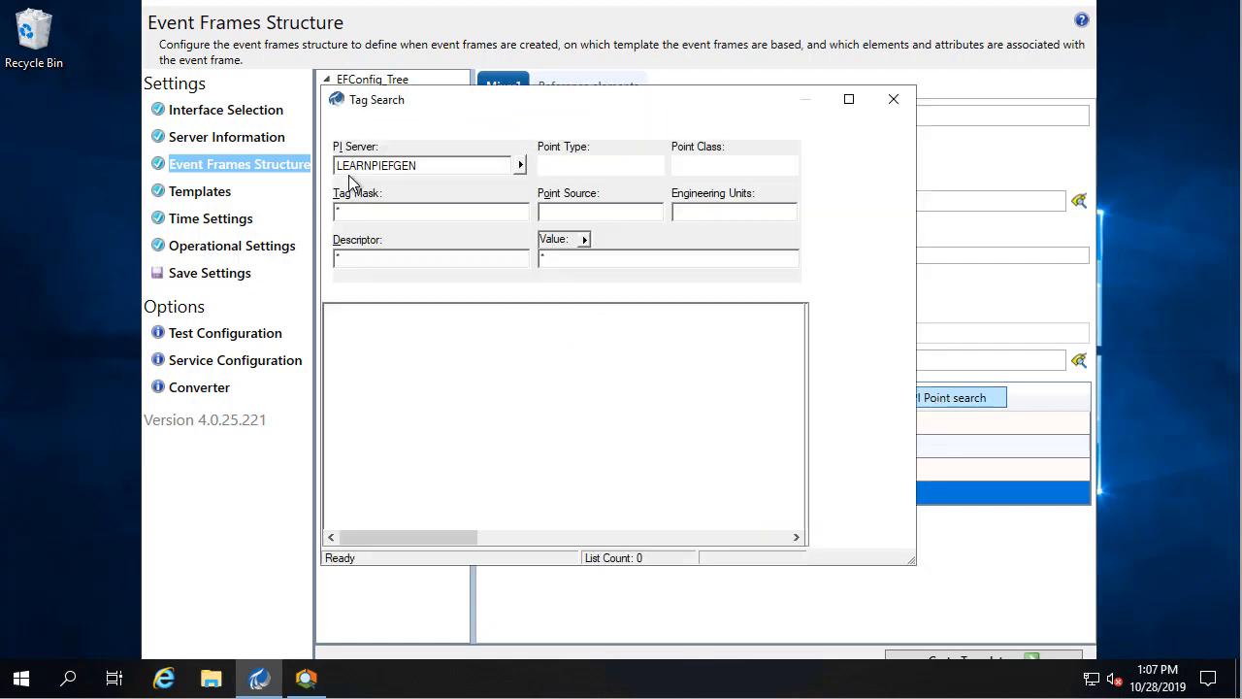
{"action": "key", "text": "BackSpace"}
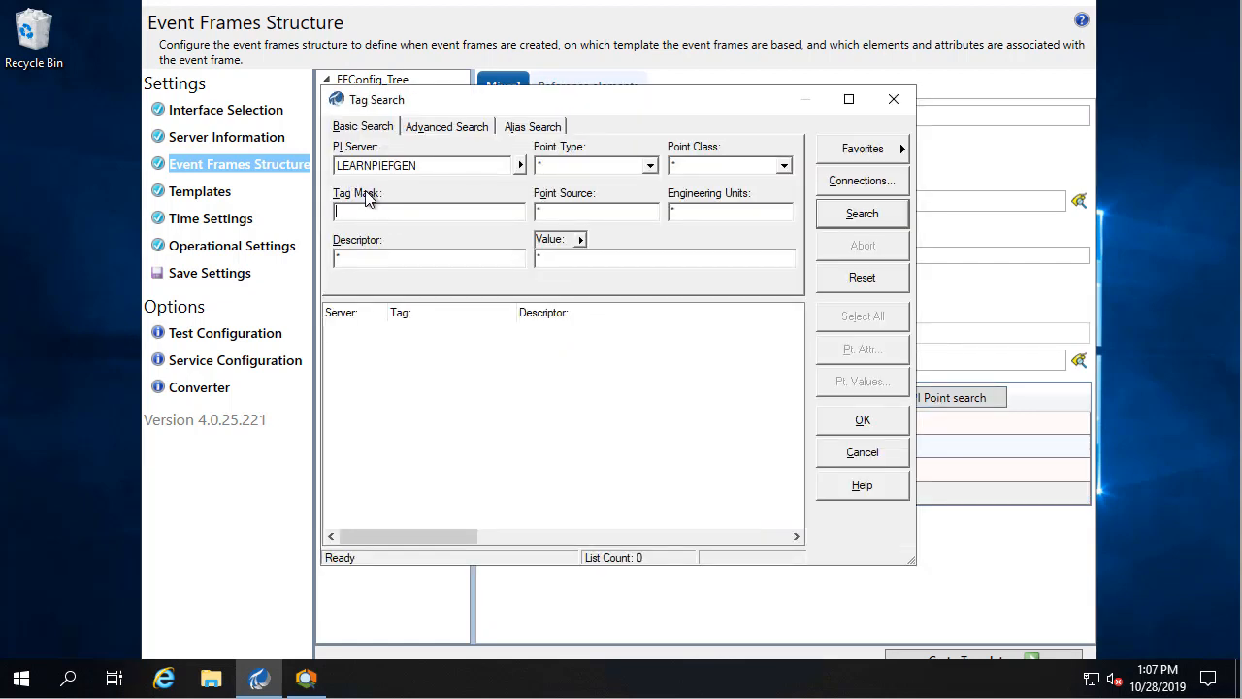
{"action": "type", "text": "l1mix1ph"}
{"action": "key", "text": "Return"}
{"action": "double_click", "coordinate": [397, 331]}
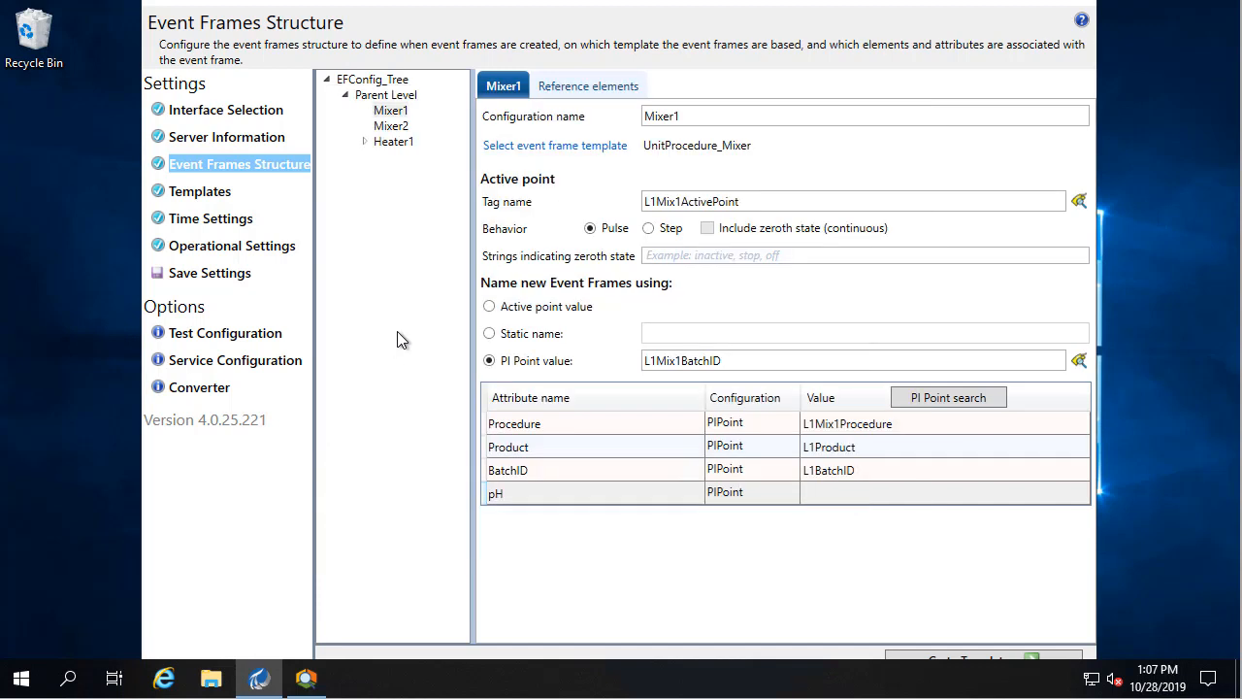
{"action": "left_click", "coordinate": [209, 272]}
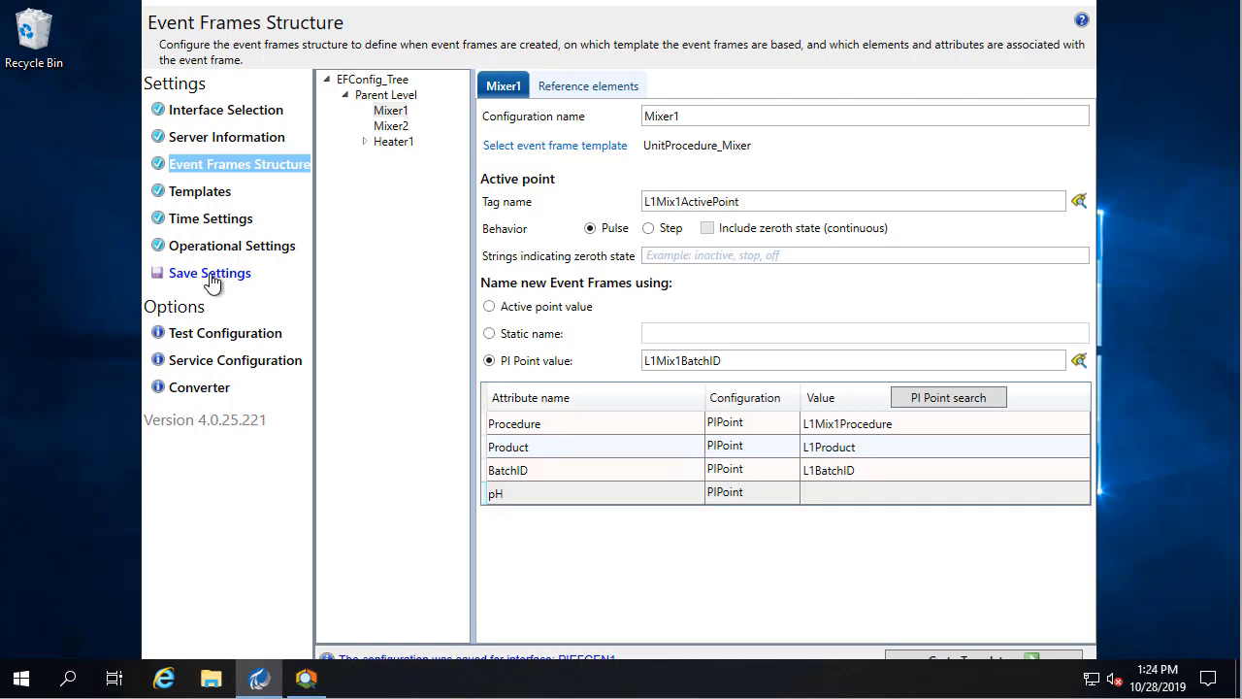
Switch to PI System Explorer and check the attributes of the Mixer 1 element under Facility 101, Line 1, Mixers
{"action": "left_click", "coordinate": [308, 680]}
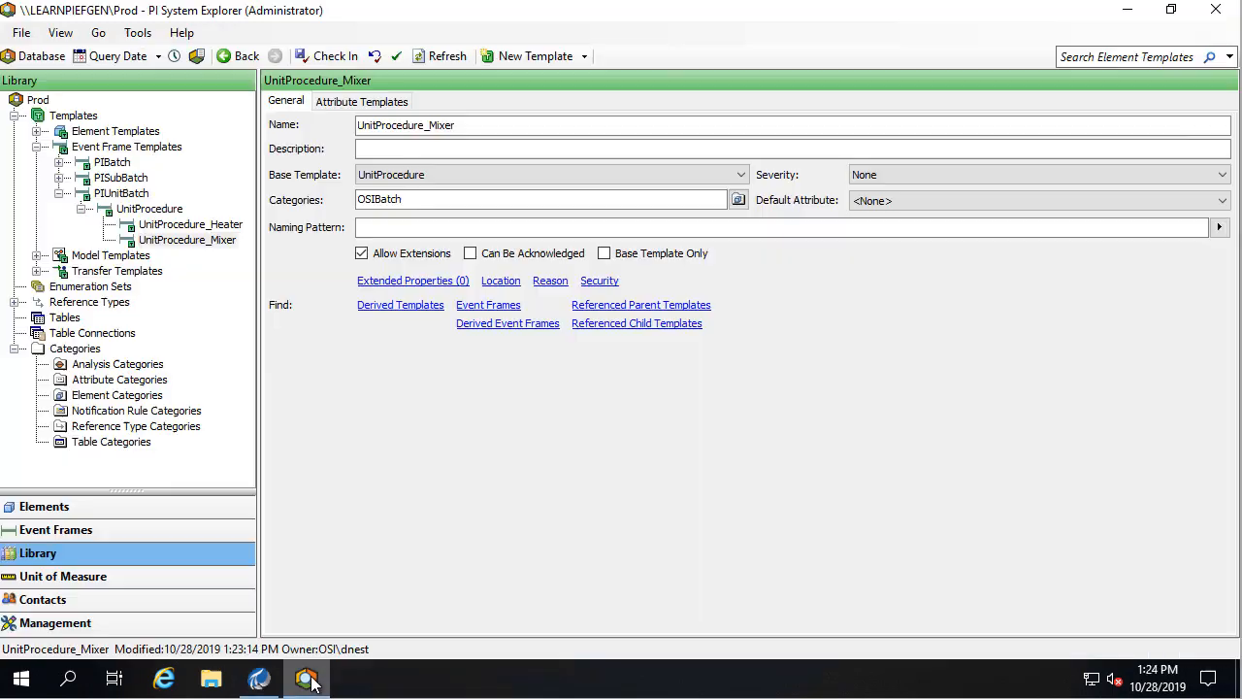
{"action": "left_click", "coordinate": [124, 507]}
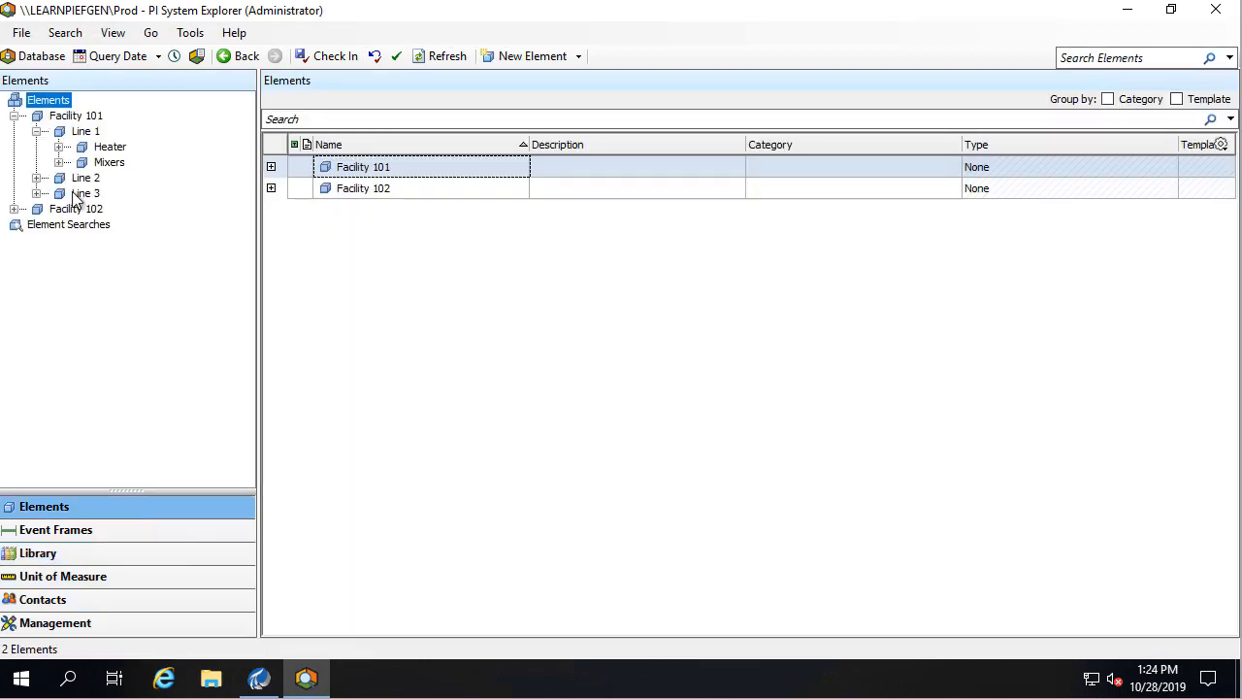
{"action": "left_click", "coordinate": [59, 162]}
{"action": "left_click", "coordinate": [131, 179]}
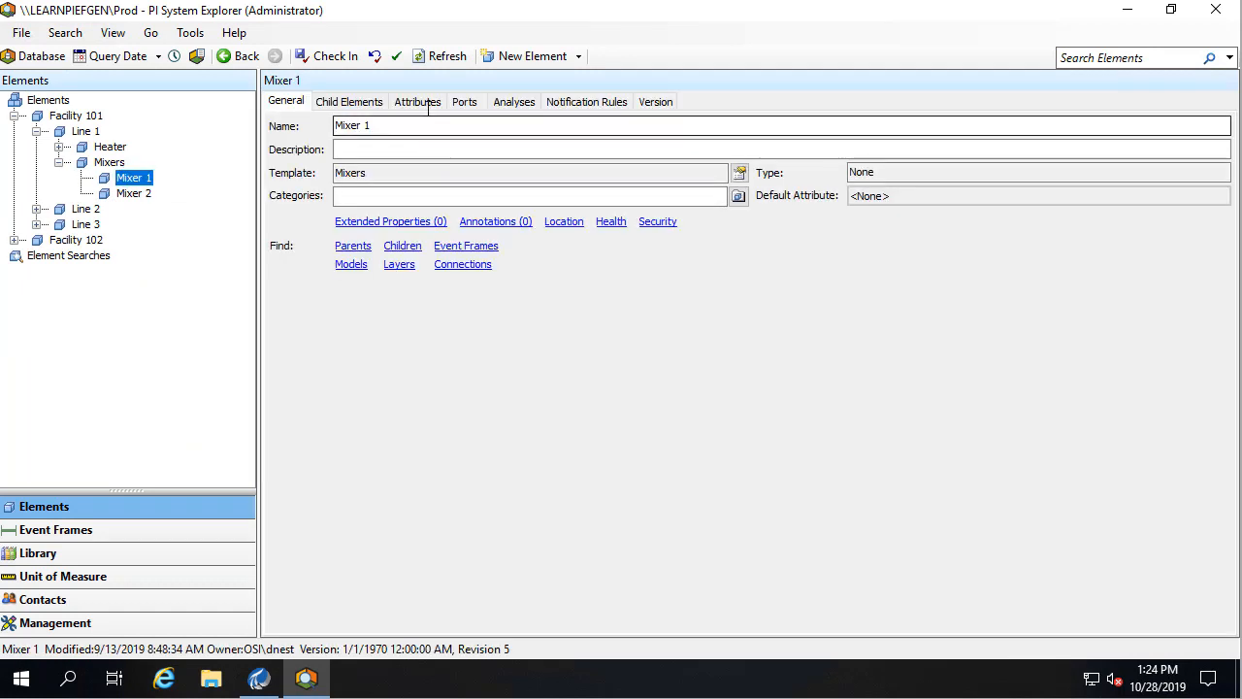
{"action": "left_click", "coordinate": [417, 102]}
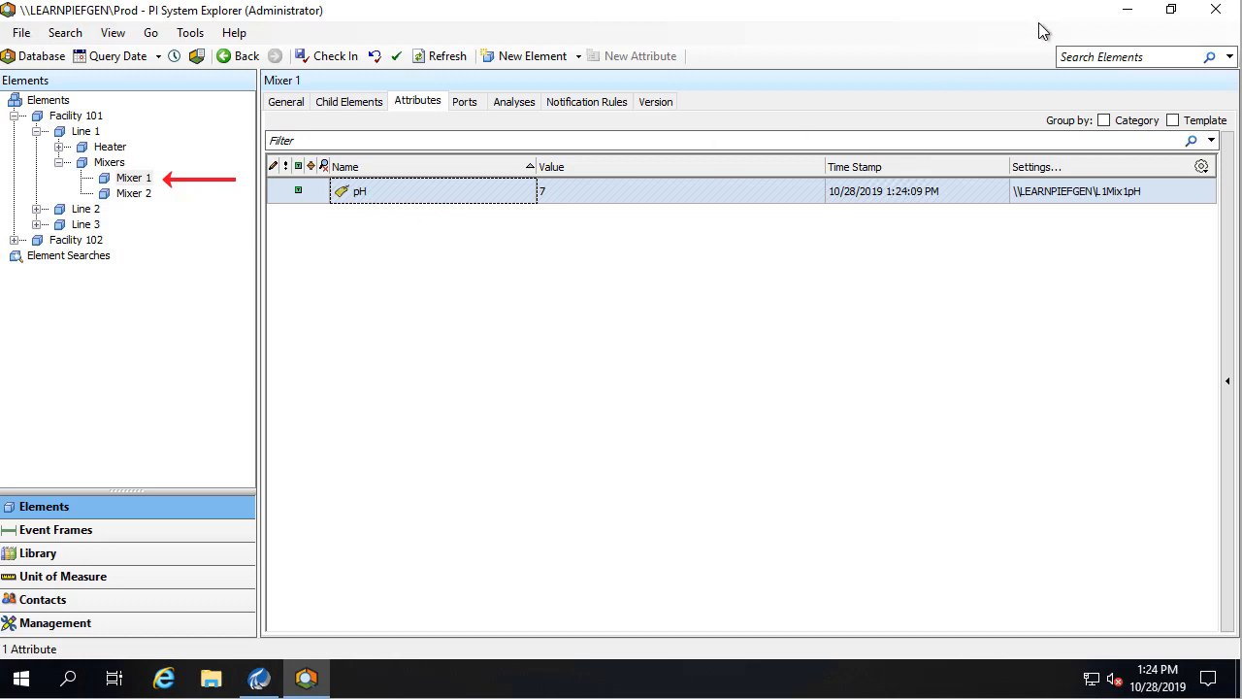
Back in the interface configuration tool, search sub-elements for mixer 1 and add Facility 101\Line 1\Mixers\Mixer 1 as Mixer1's reference element
{"action": "left_click", "coordinate": [1127, 10]}
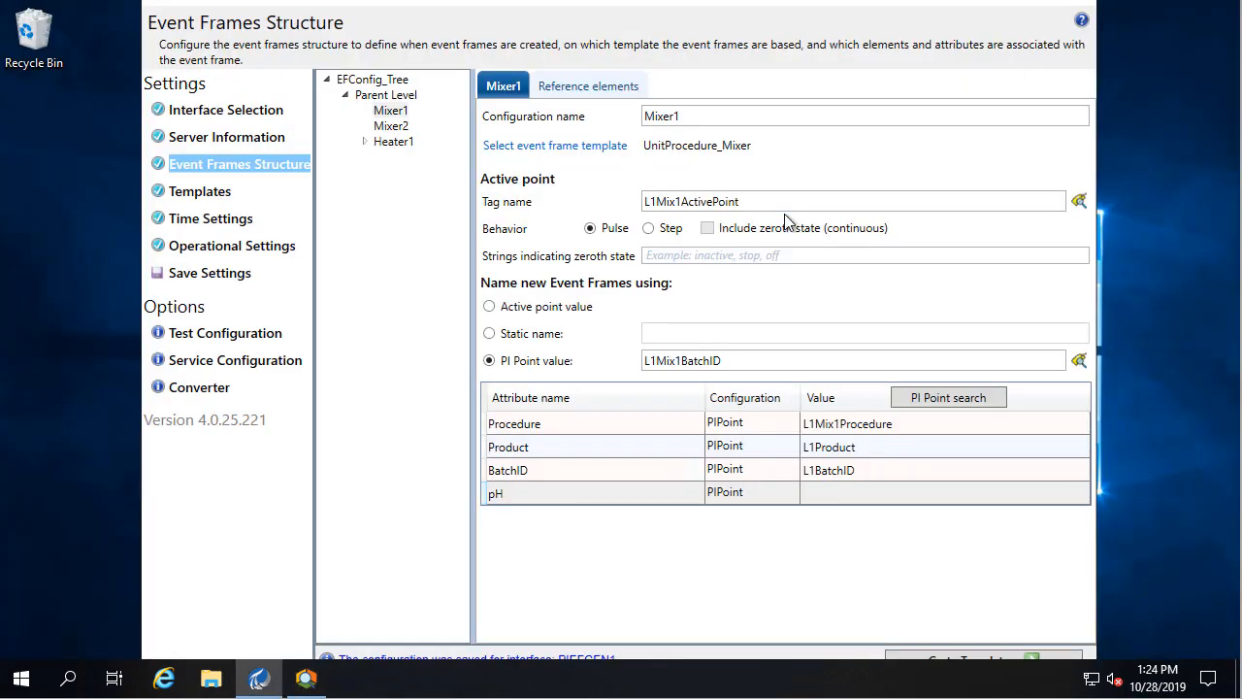
{"action": "left_click", "coordinate": [598, 91]}
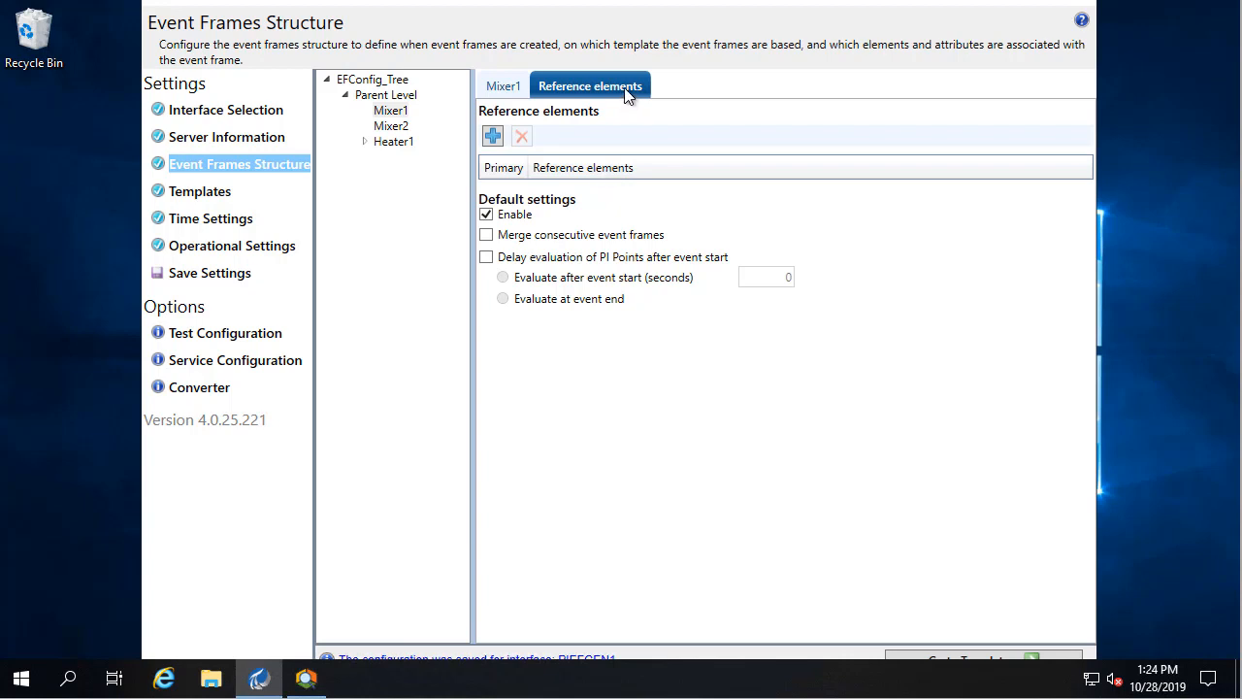
{"action": "left_click", "coordinate": [493, 136]}
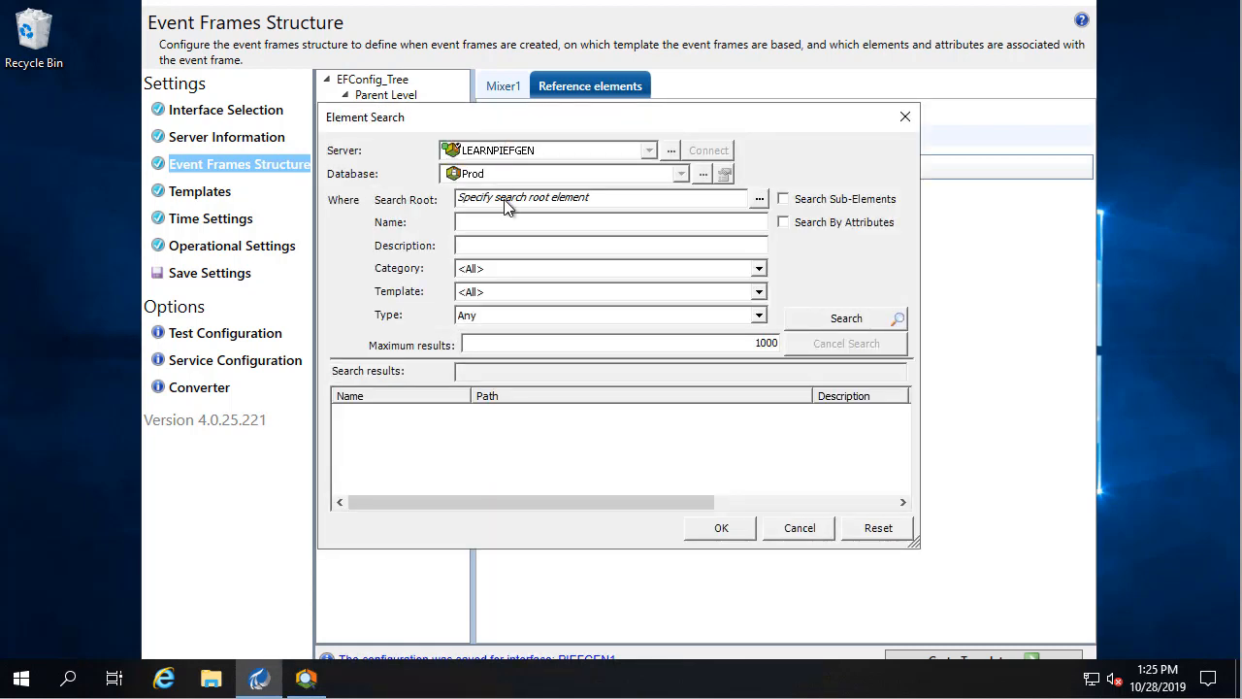
{"action": "left_click", "coordinate": [507, 225]}
{"action": "type", "text": "mixer 1"}
{"action": "left_click", "coordinate": [794, 208]}
{"action": "left_click", "coordinate": [823, 318]}
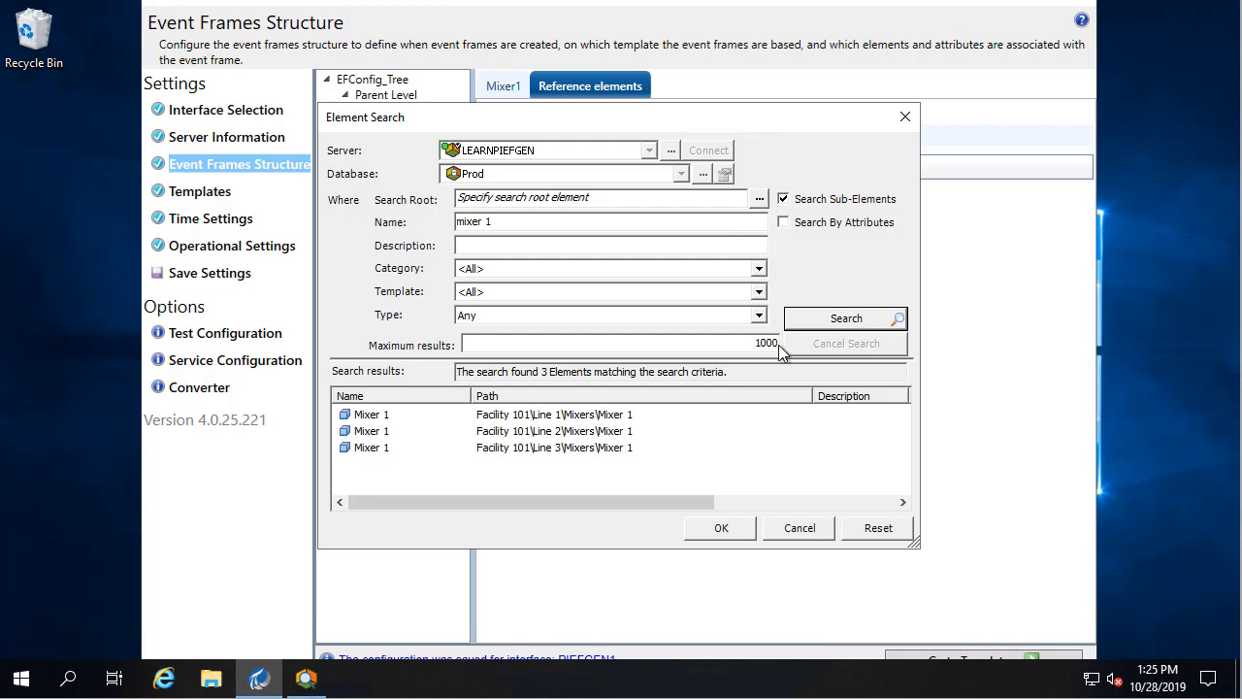
{"action": "left_click", "coordinate": [610, 415]}
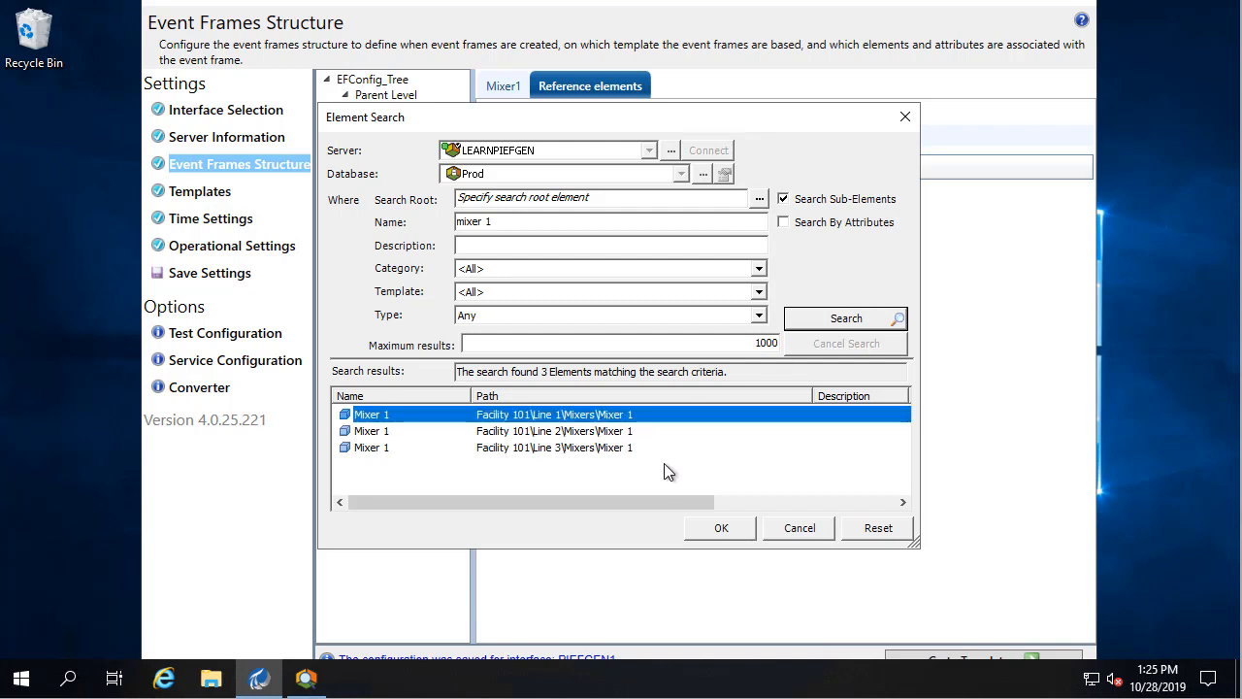
{"action": "left_click", "coordinate": [734, 528]}
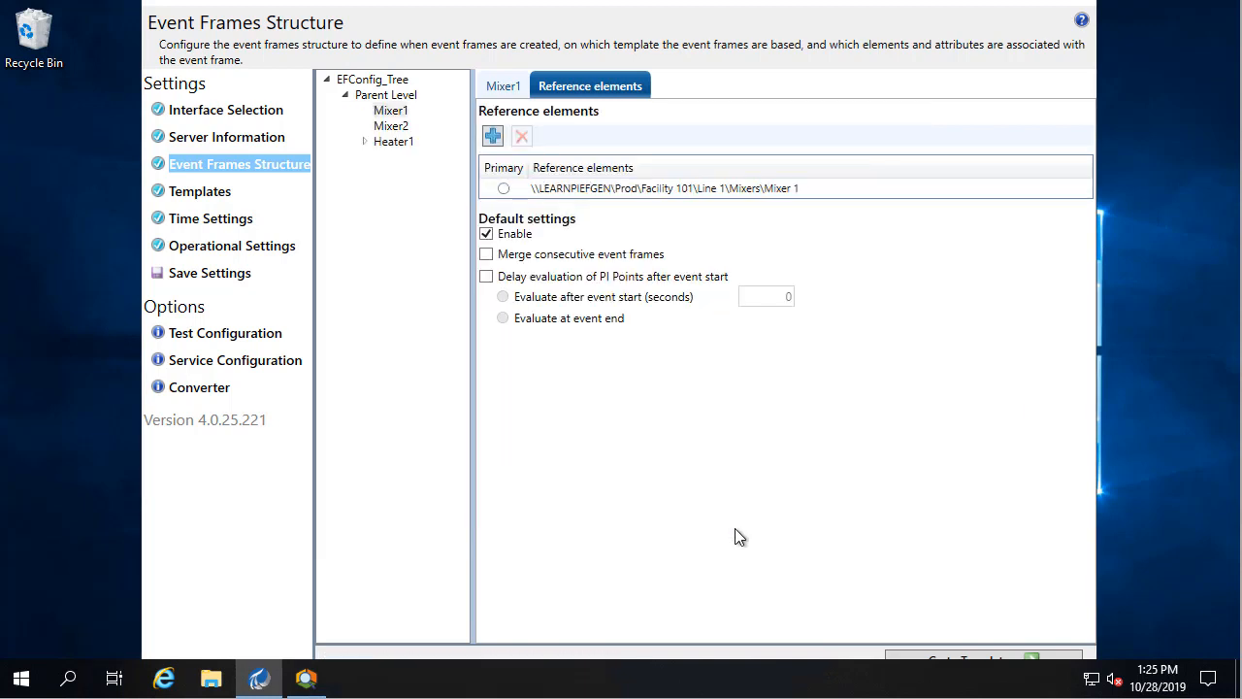
Save the interface settings, then switch to PI System Explorer and open the attribute templates of the UnitProcedure_Mixer event frame template in the library
{"action": "left_click", "coordinate": [230, 277]}
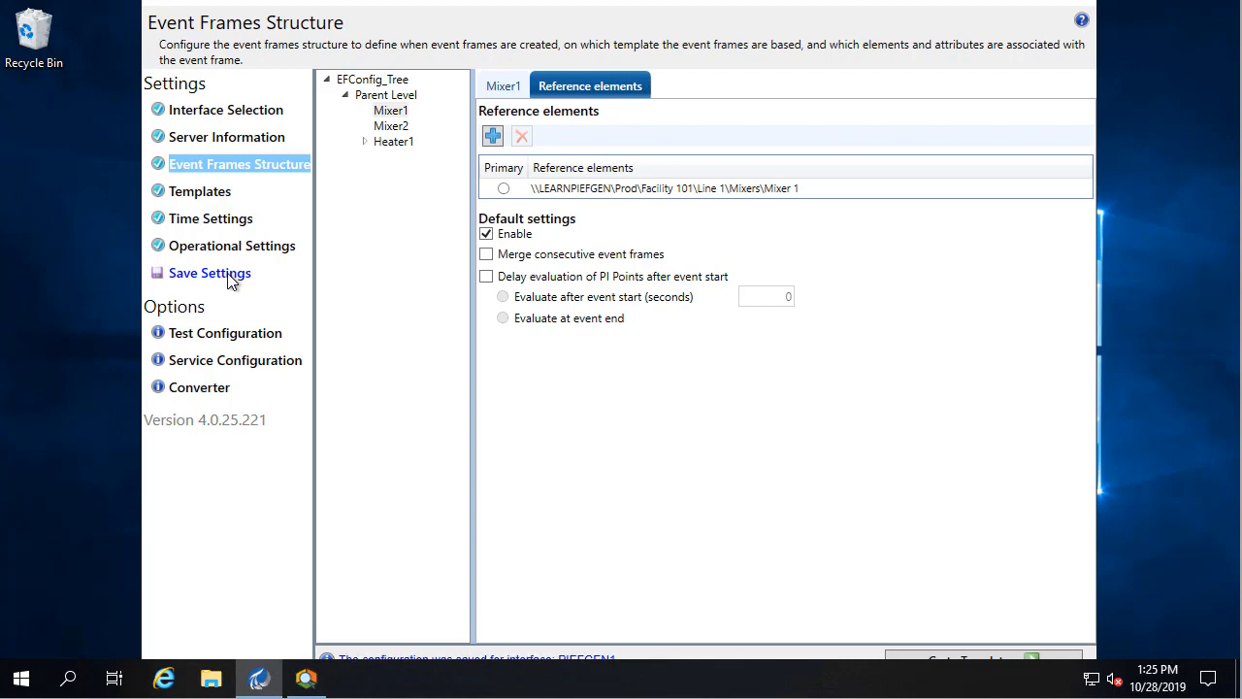
{"action": "left_click", "coordinate": [309, 679]}
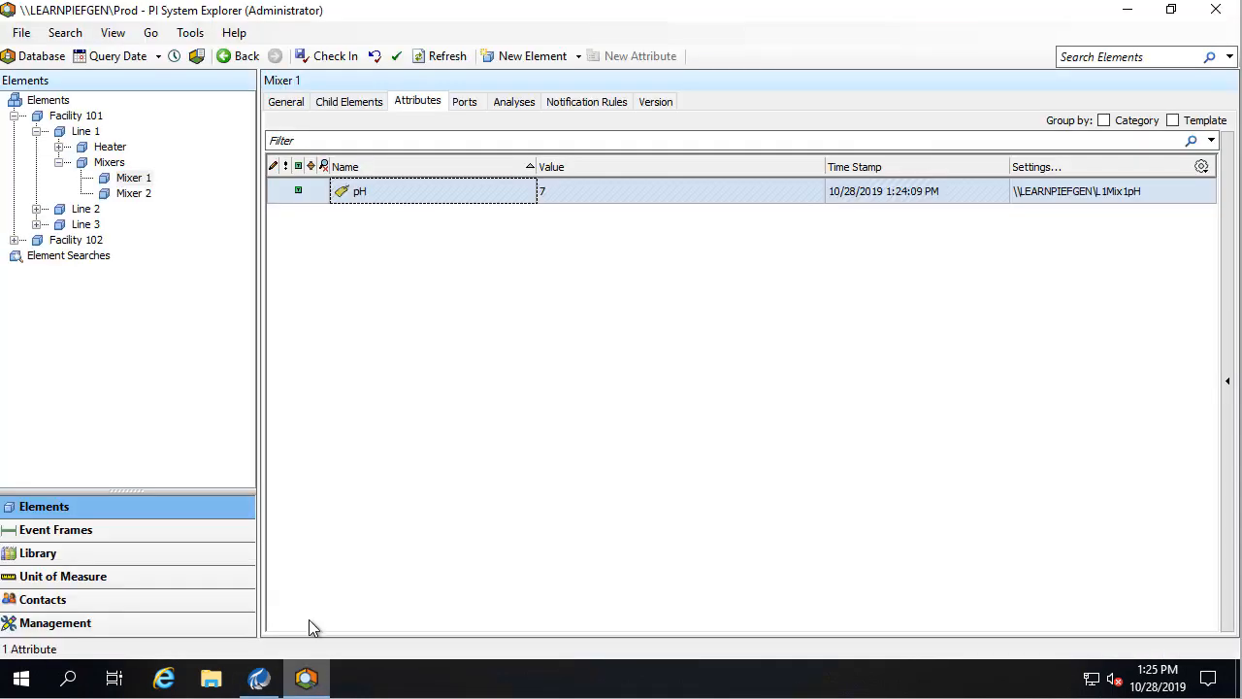
{"action": "left_click", "coordinate": [51, 559]}
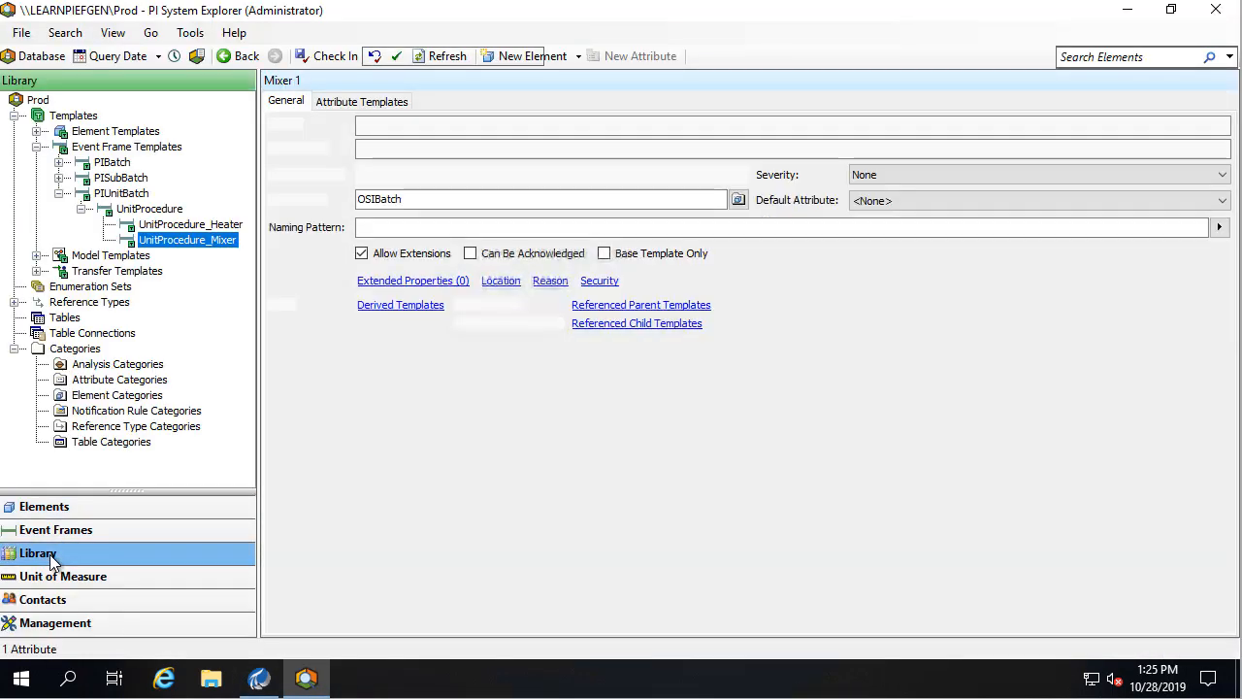
{"action": "left_click", "coordinate": [374, 104]}
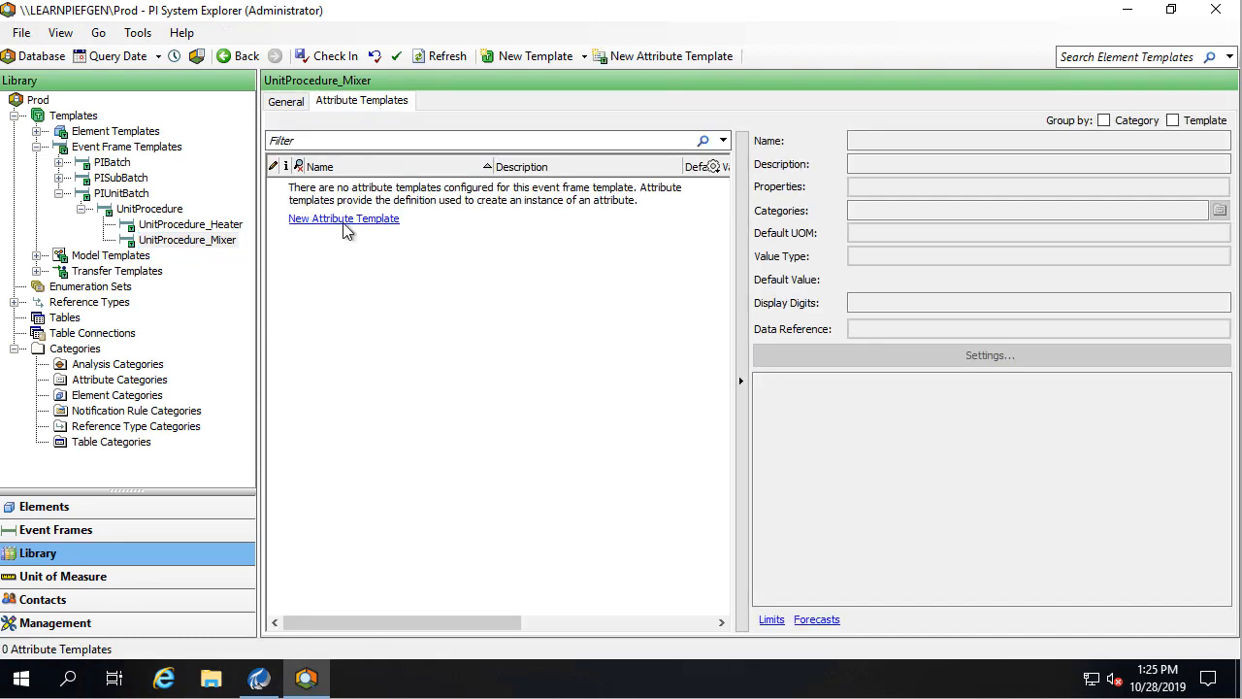
Create a new attribute template named Maximum pH on the UnitProcedure_Mixer template
{"action": "left_click", "coordinate": [345, 220]}
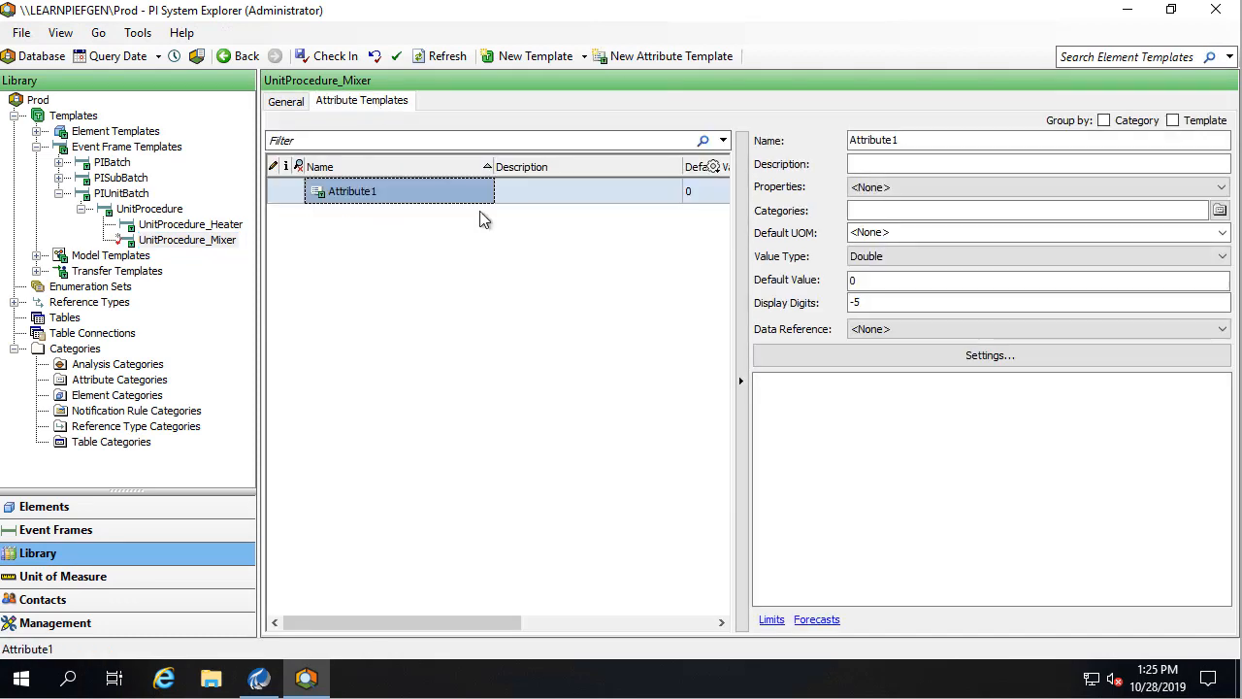
{"action": "left_click", "coordinate": [871, 141]}
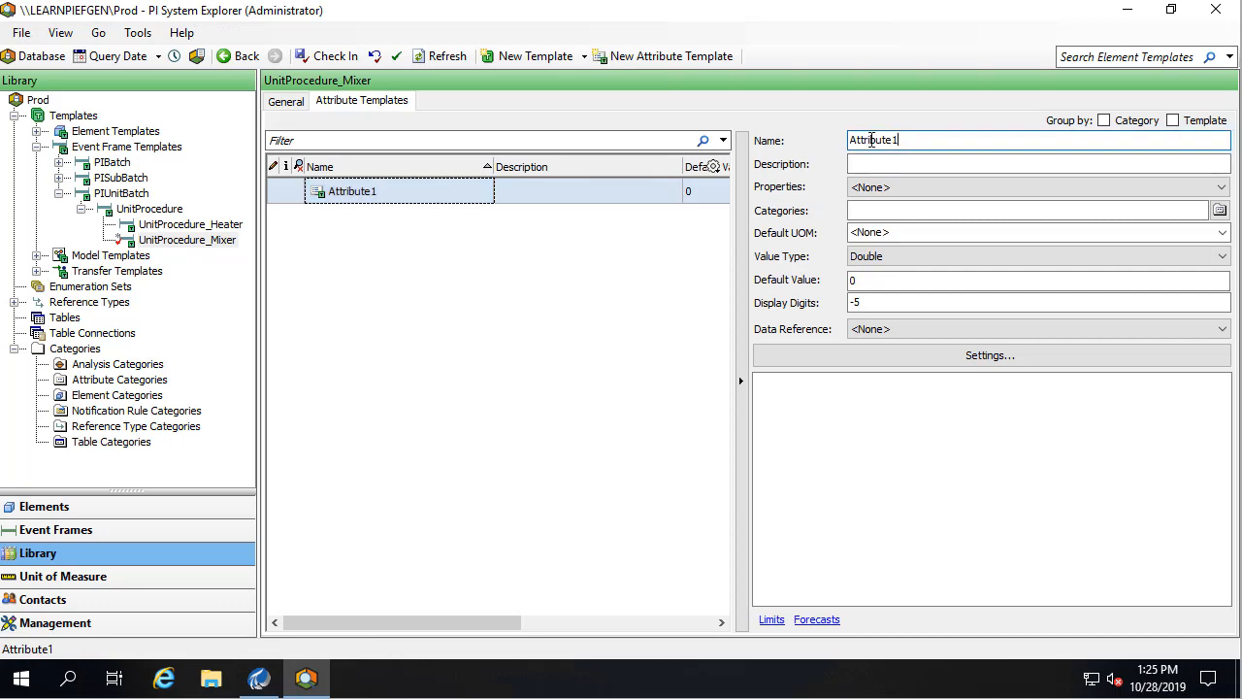
{"action": "key", "text": "ctrl+a"}
{"action": "type", "text": "Maximum pH"}
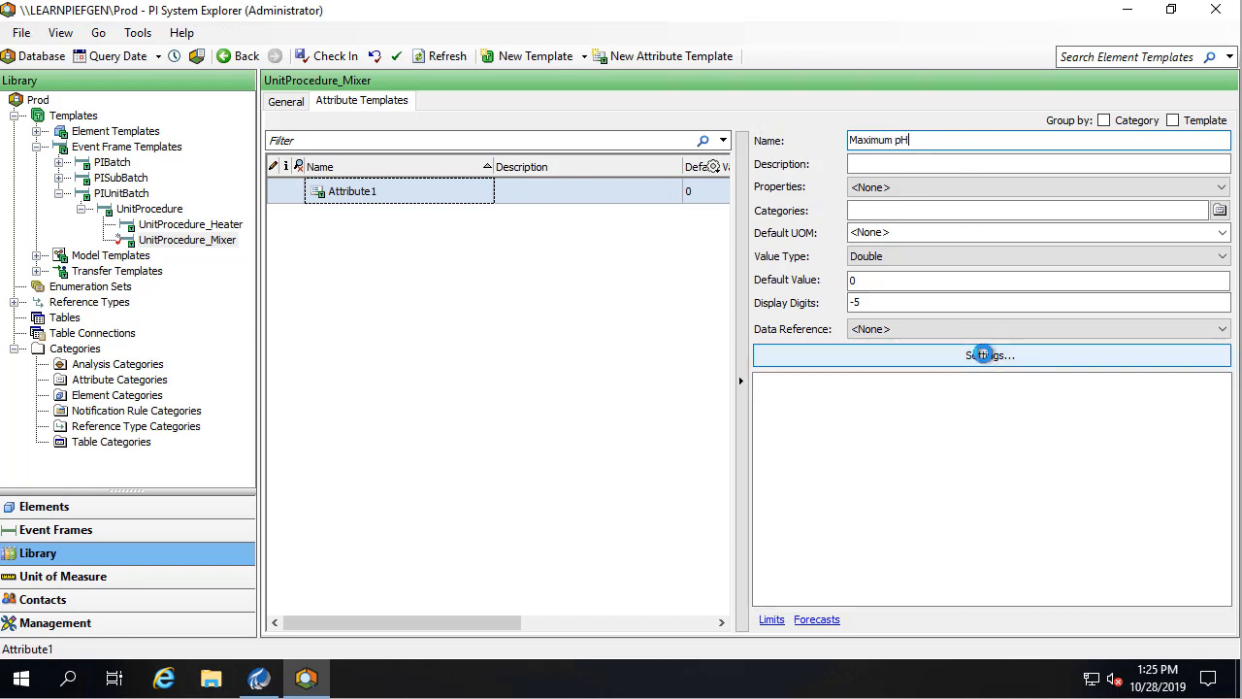
Configure Maximum pH's PI Point data reference to use attribute .\Elements[.]|pH with the by-time-range method Maximum
{"action": "left_click", "coordinate": [985, 357]}
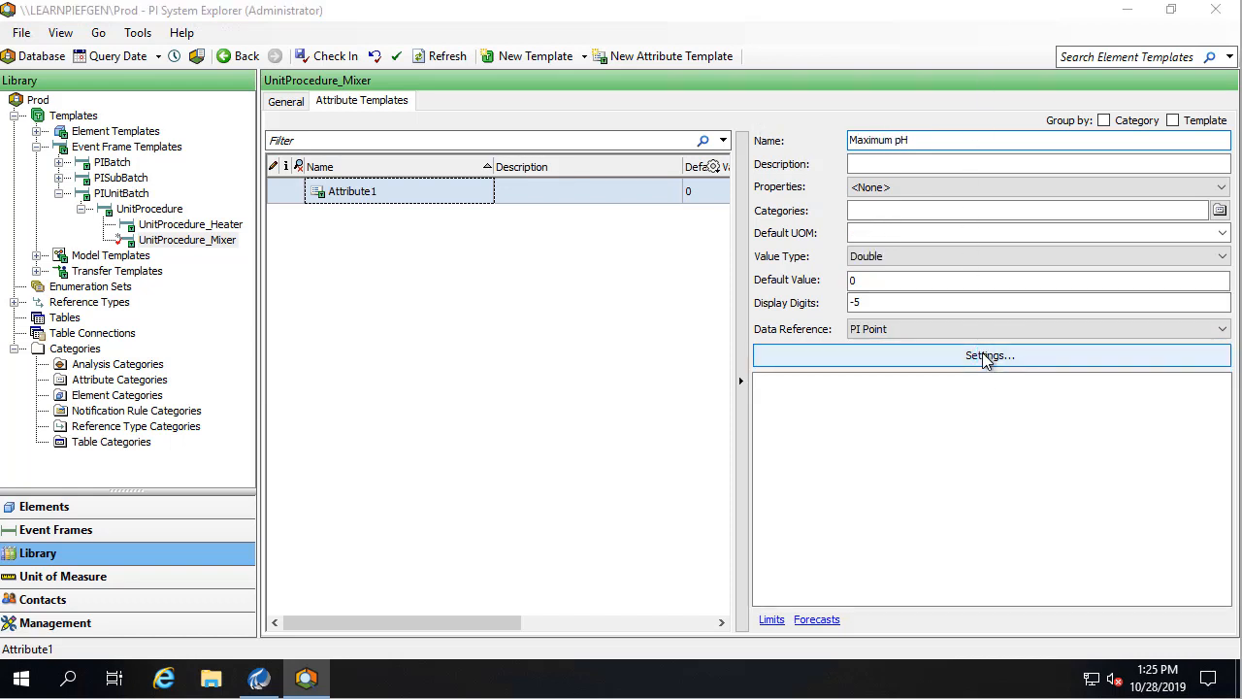
{"action": "left_click", "coordinate": [985, 357]}
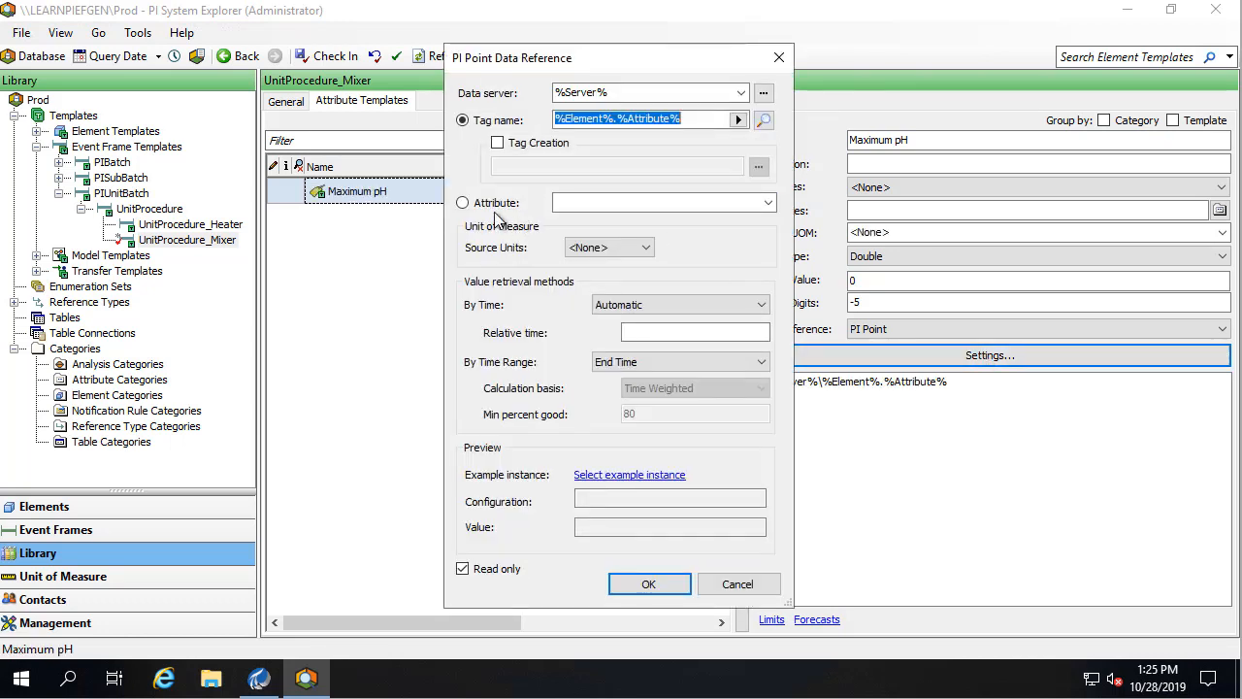
{"action": "left_click", "coordinate": [563, 202]}
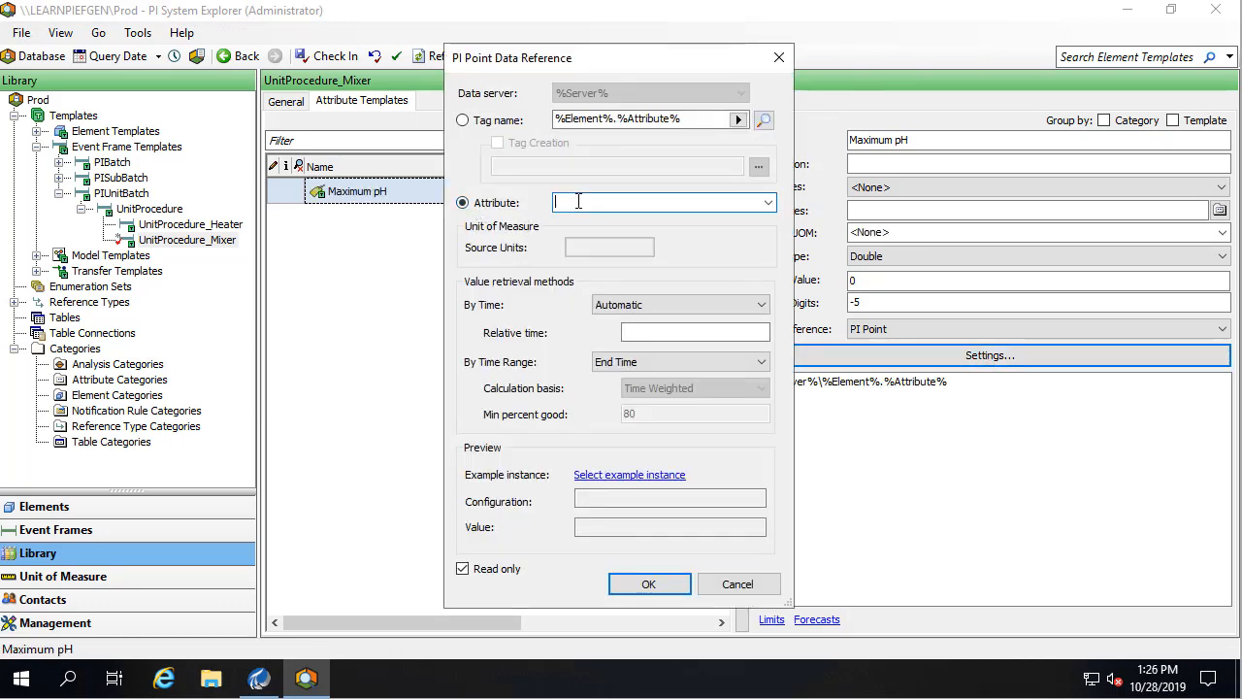
{"action": "type", "text": ".\\Elements[."}
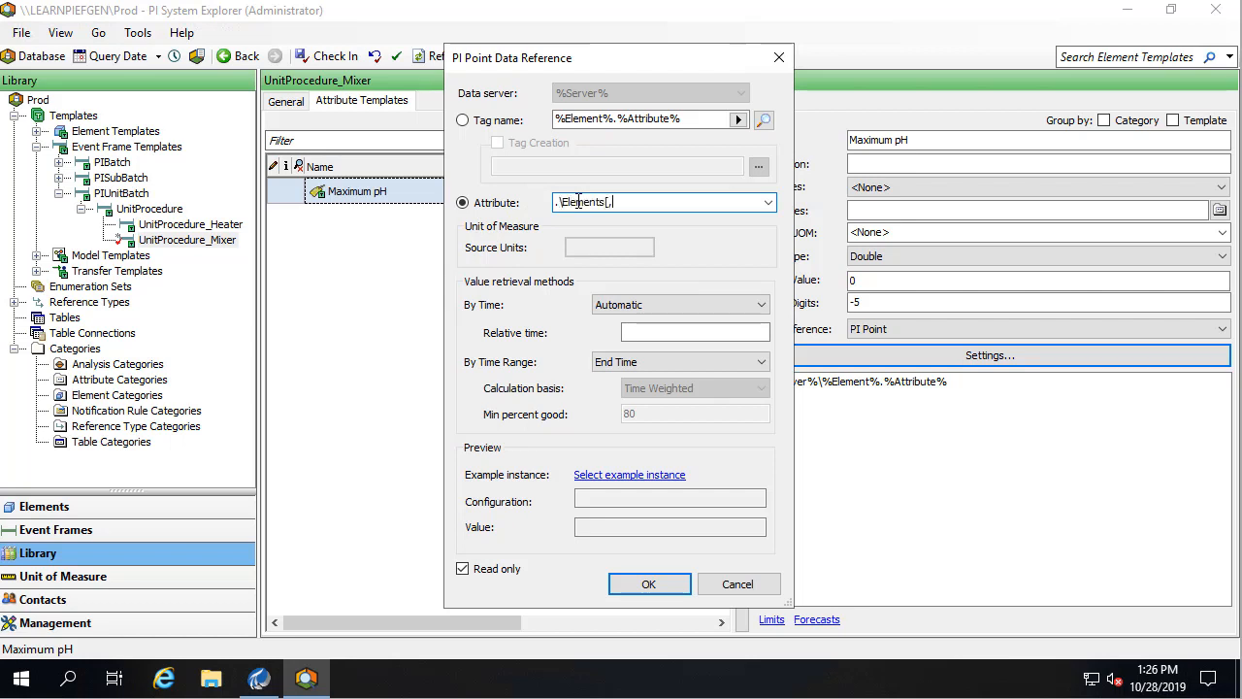
{"action": "type", "text": "]|pH"}
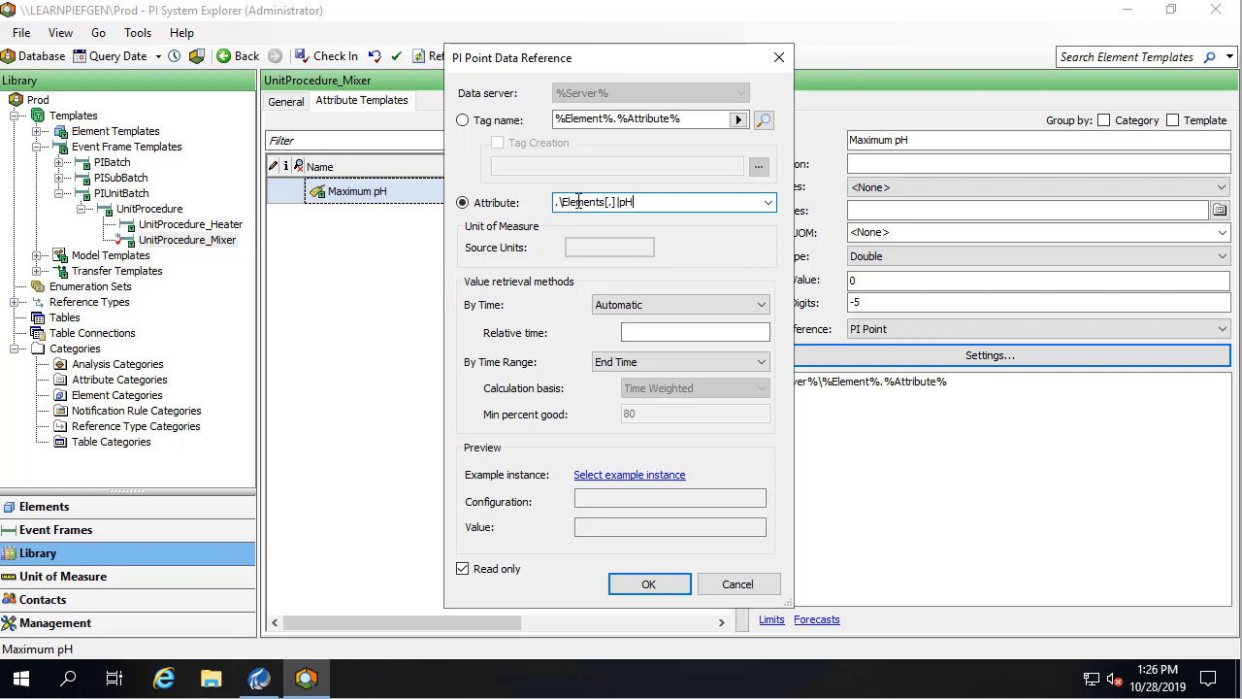
{"action": "left_click", "coordinate": [760, 364]}
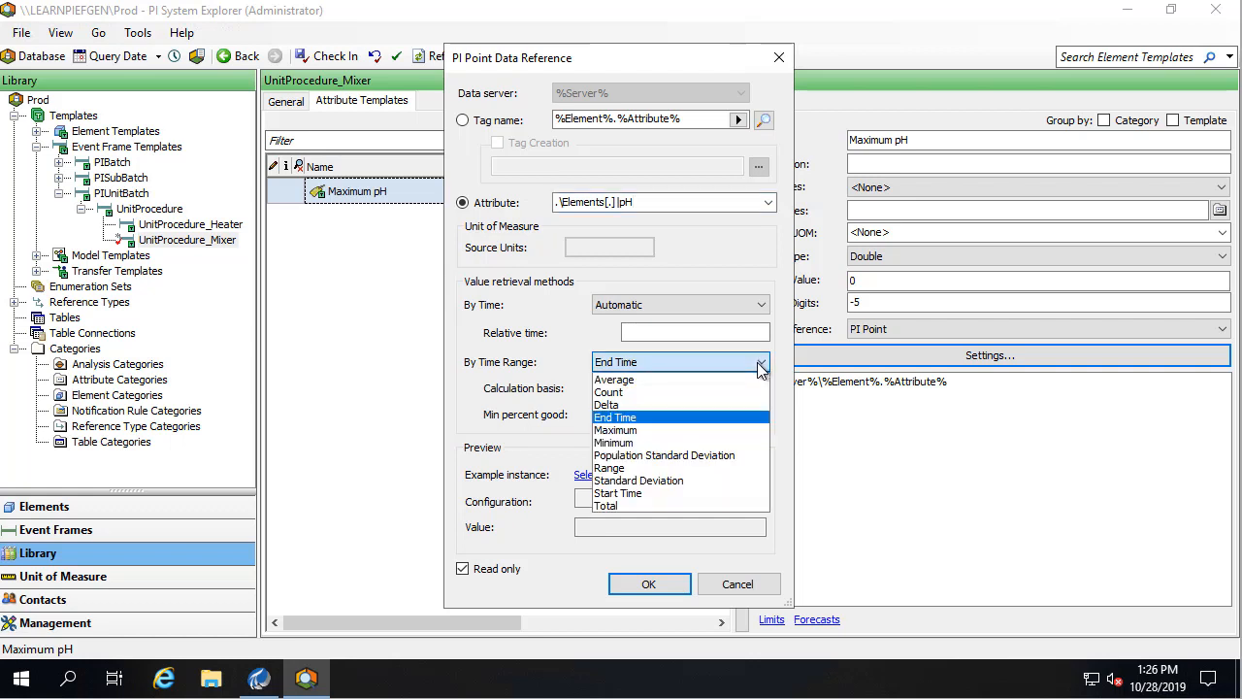
{"action": "left_click", "coordinate": [640, 431]}
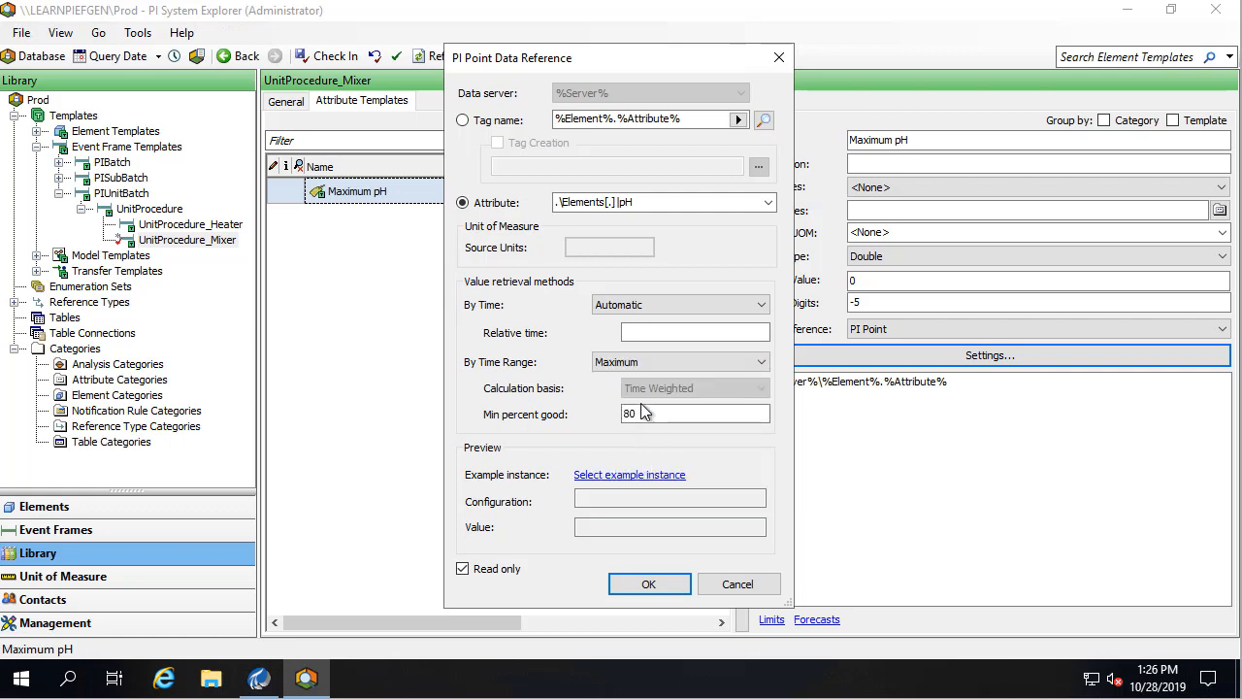
{"action": "left_click", "coordinate": [648, 584]}
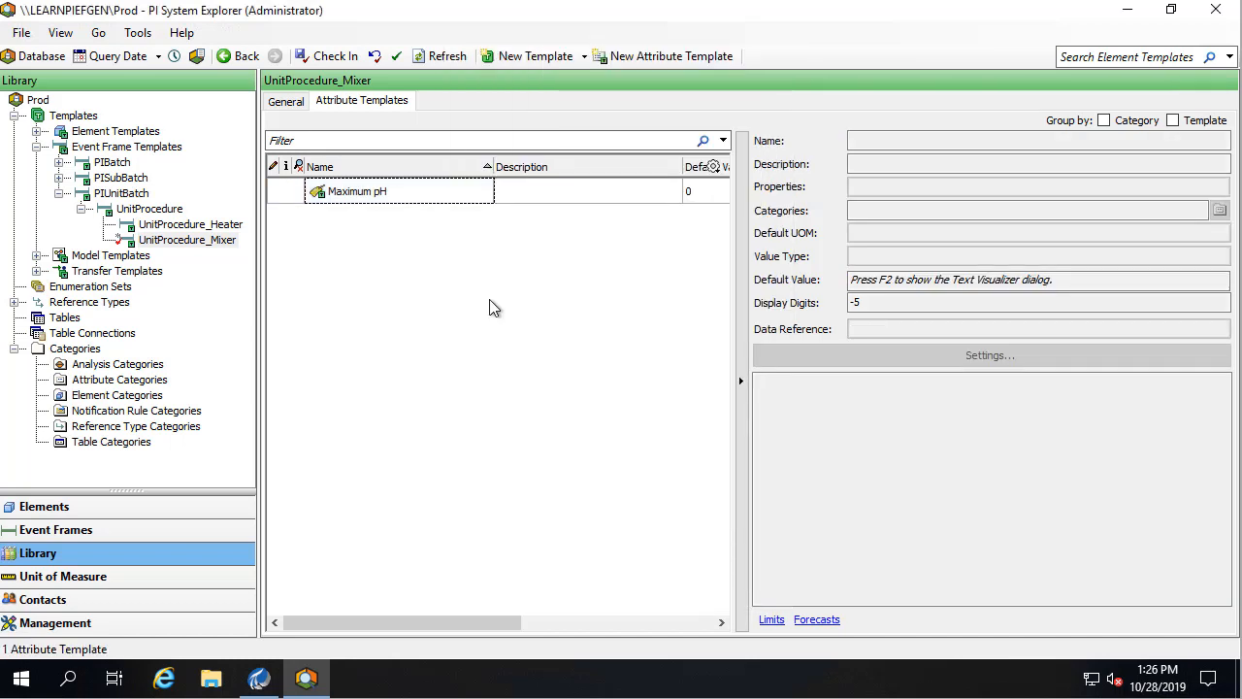
Add an attribute template named pH at End, with a PI Point data reference to attribute .\Elements[.]|pH
{"action": "right_click", "coordinate": [490, 307]}
{"action": "left_click", "coordinate": [550, 313]}
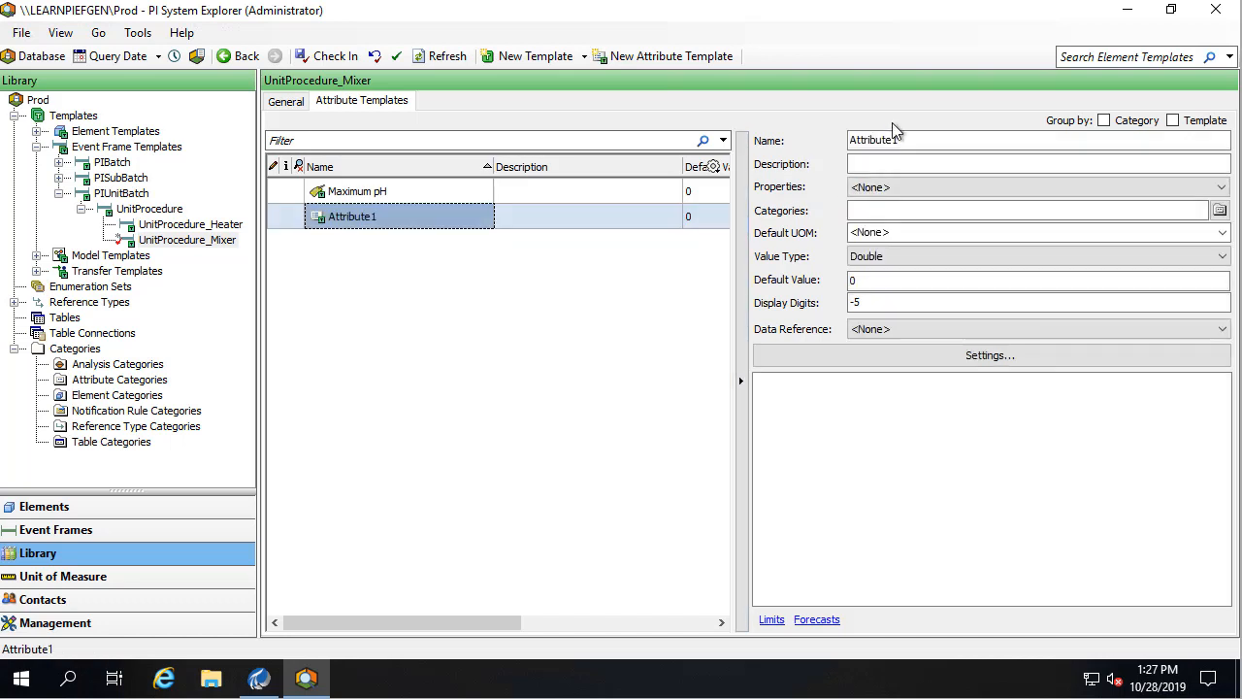
{"action": "double_click", "coordinate": [924, 141]}
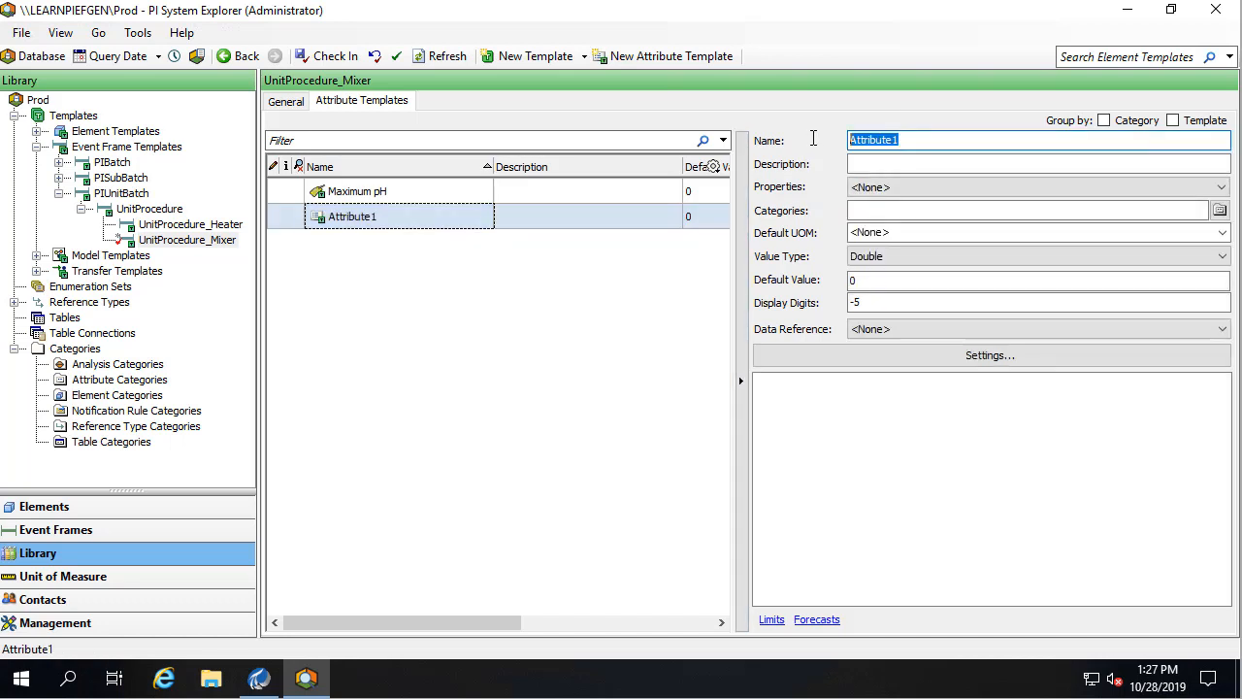
{"action": "type", "text": "pH at End"}
{"action": "left_click", "coordinate": [843, 358]}
{"action": "left_click", "coordinate": [561, 202]}
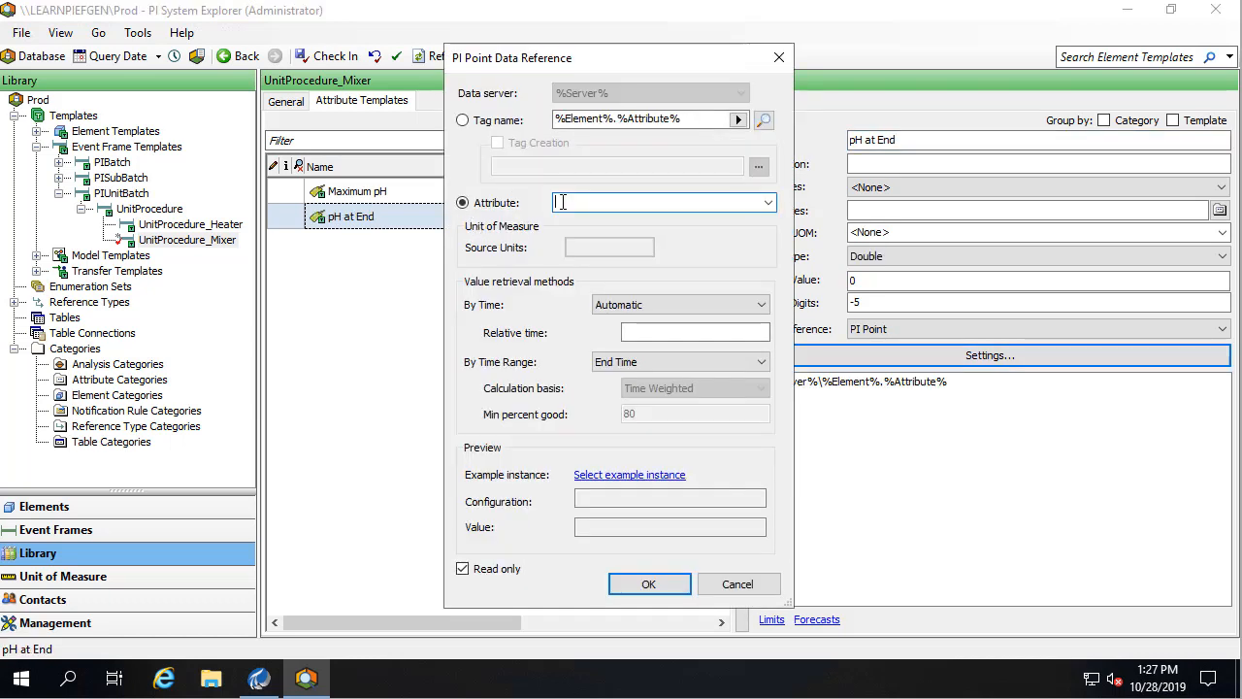
{"action": "type", "text": ".\\Elements[.]"}
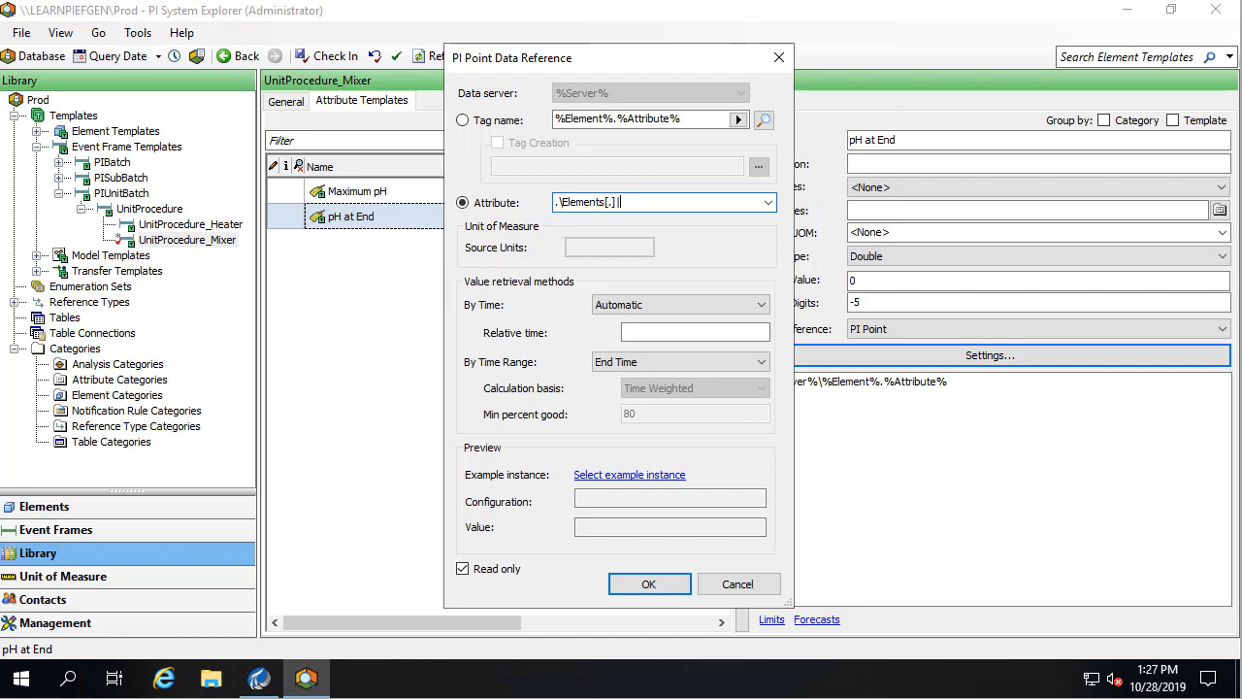
{"action": "type", "text": "|pH"}
{"action": "left_click", "coordinate": [648, 583]}
Add a third attribute template named pH at Start to the UnitProcedure_Mixer template
{"action": "right_click", "coordinate": [448, 288]}
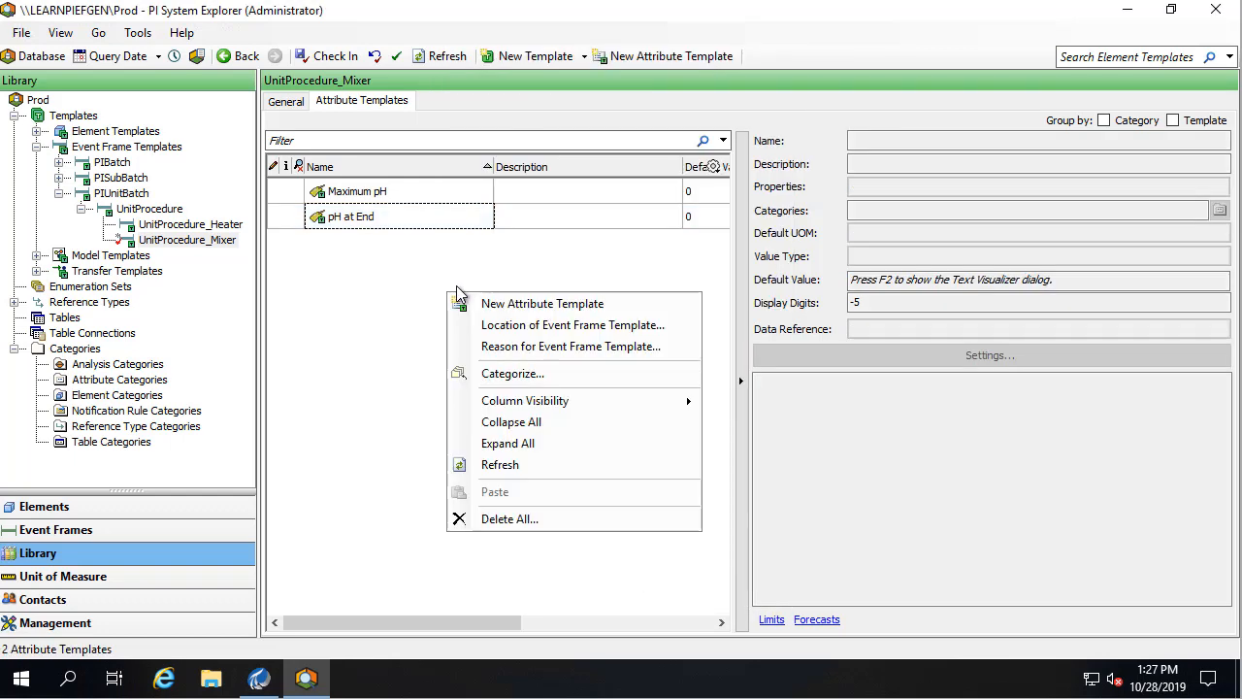
{"action": "left_click", "coordinate": [504, 306]}
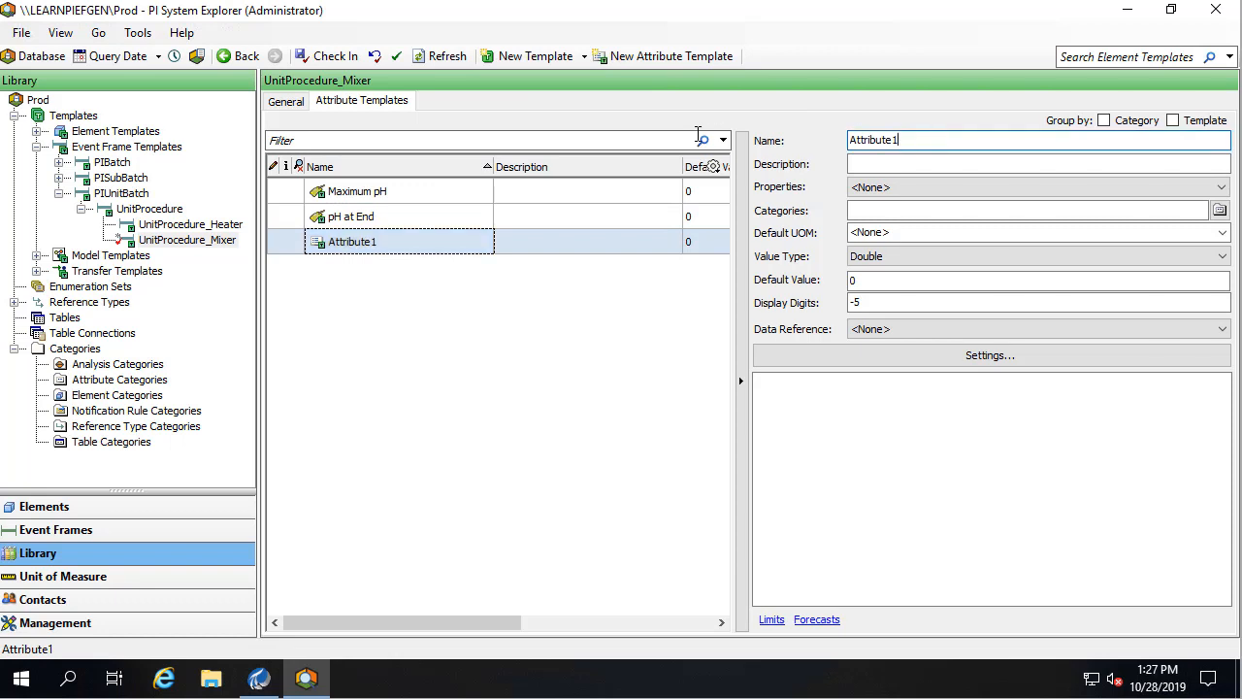
{"action": "type", "text": "pH at Start"}
Configure pH at Start's data reference as attribute .\Elements[.]|pH with by-time-range method Start Time, and check in the UnitProcedure_Mixer template
{"action": "left_click", "coordinate": [887, 355]}
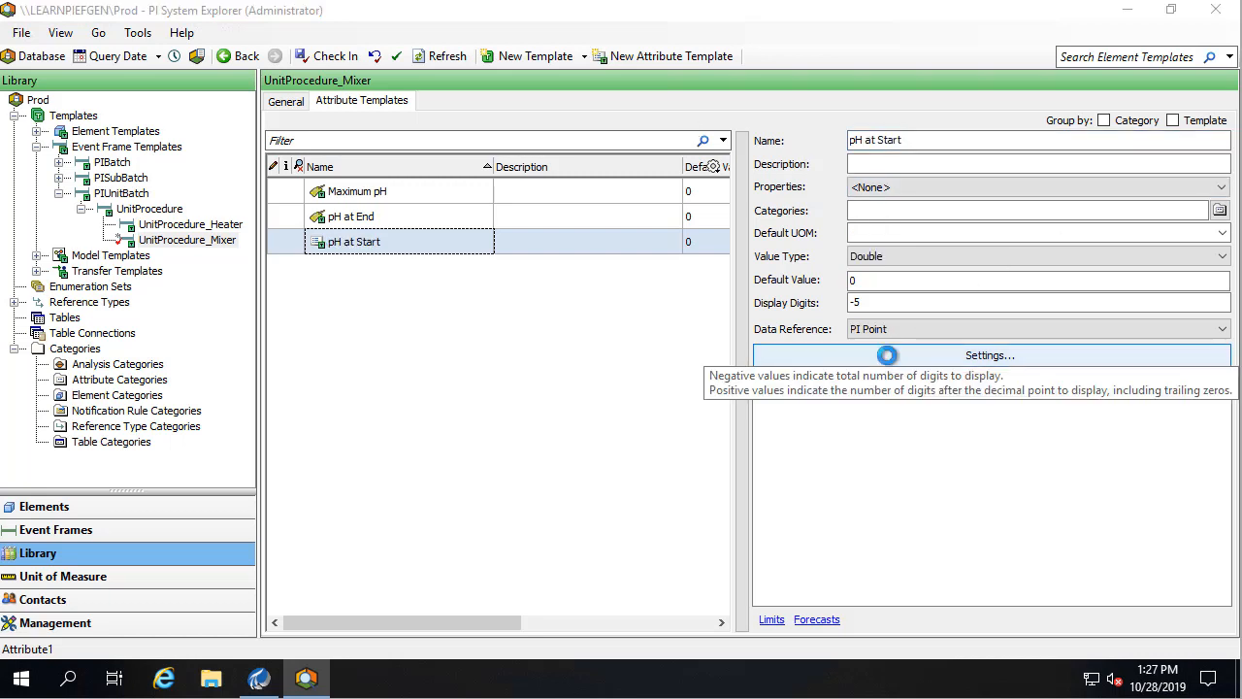
{"action": "left_click", "coordinate": [485, 203]}
{"action": "left_click", "coordinate": [583, 201]}
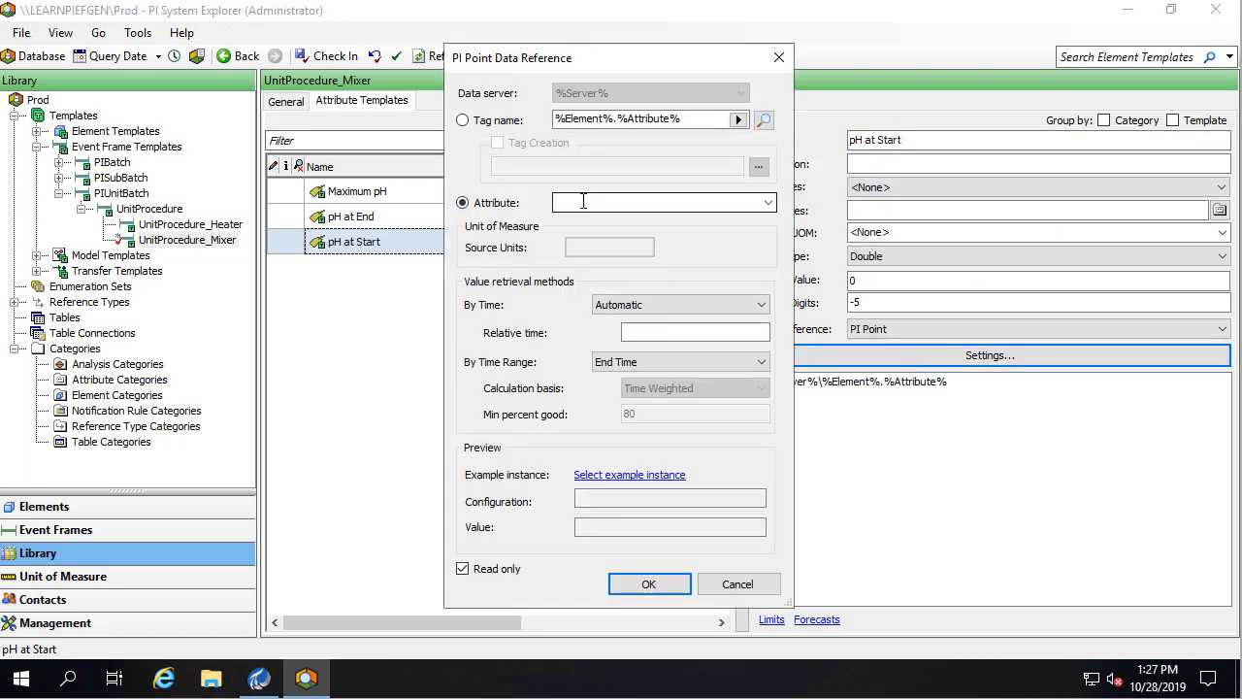
{"action": "type", "text": ".\\Elemen"}
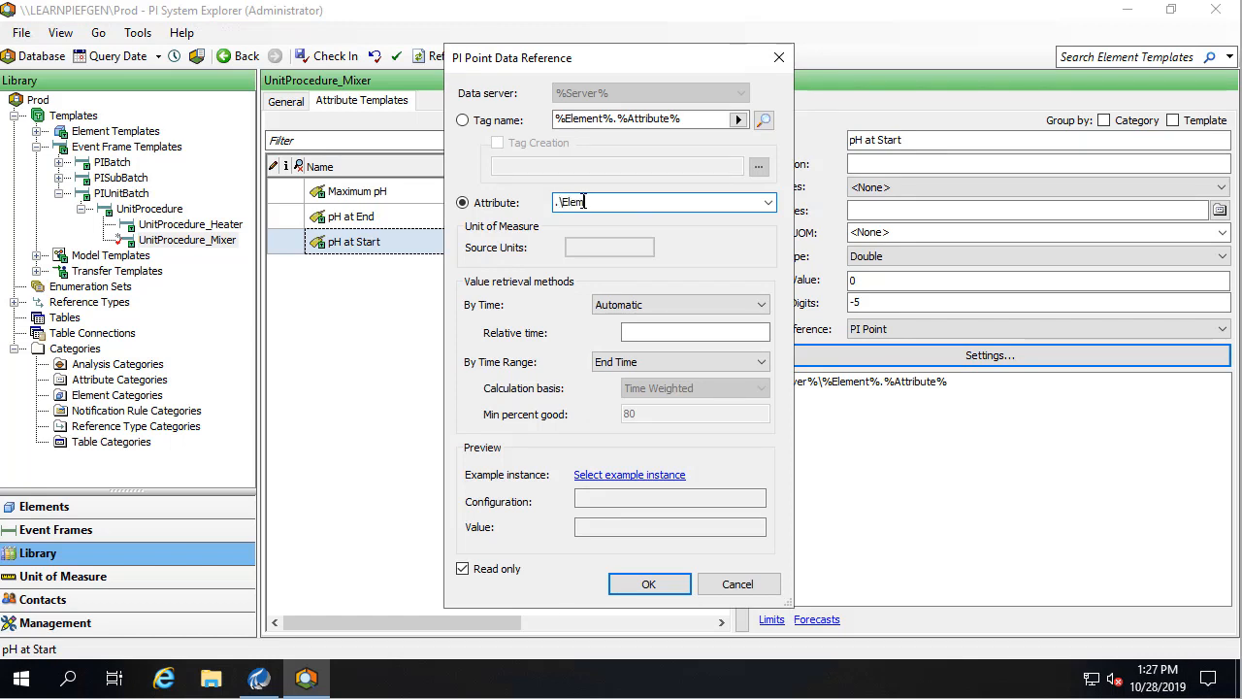
{"action": "type", "text": "ts[.]|pH"}
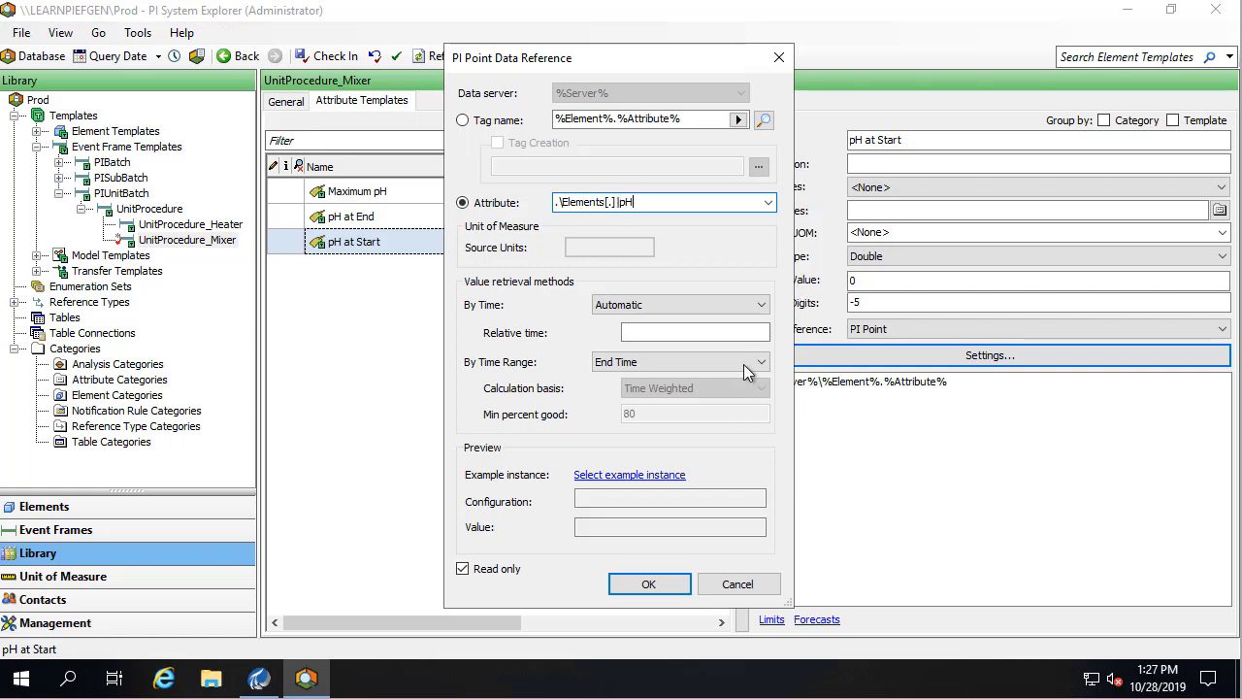
{"action": "left_click", "coordinate": [712, 361]}
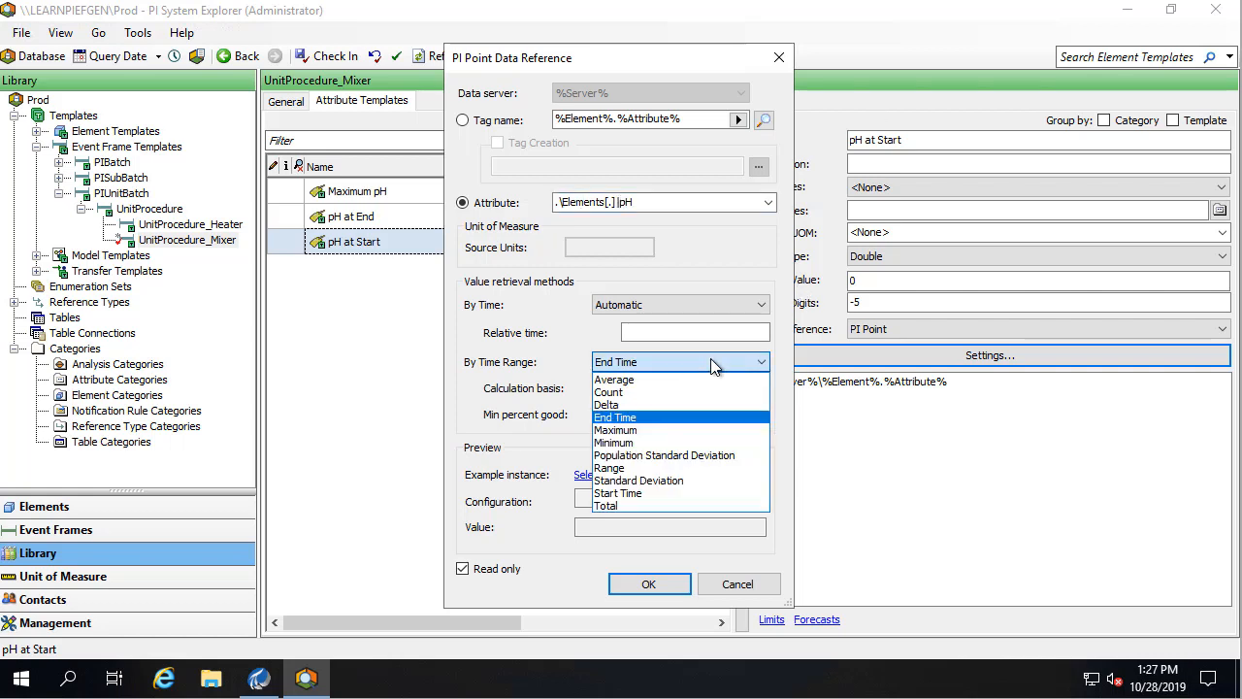
{"action": "left_click", "coordinate": [642, 512]}
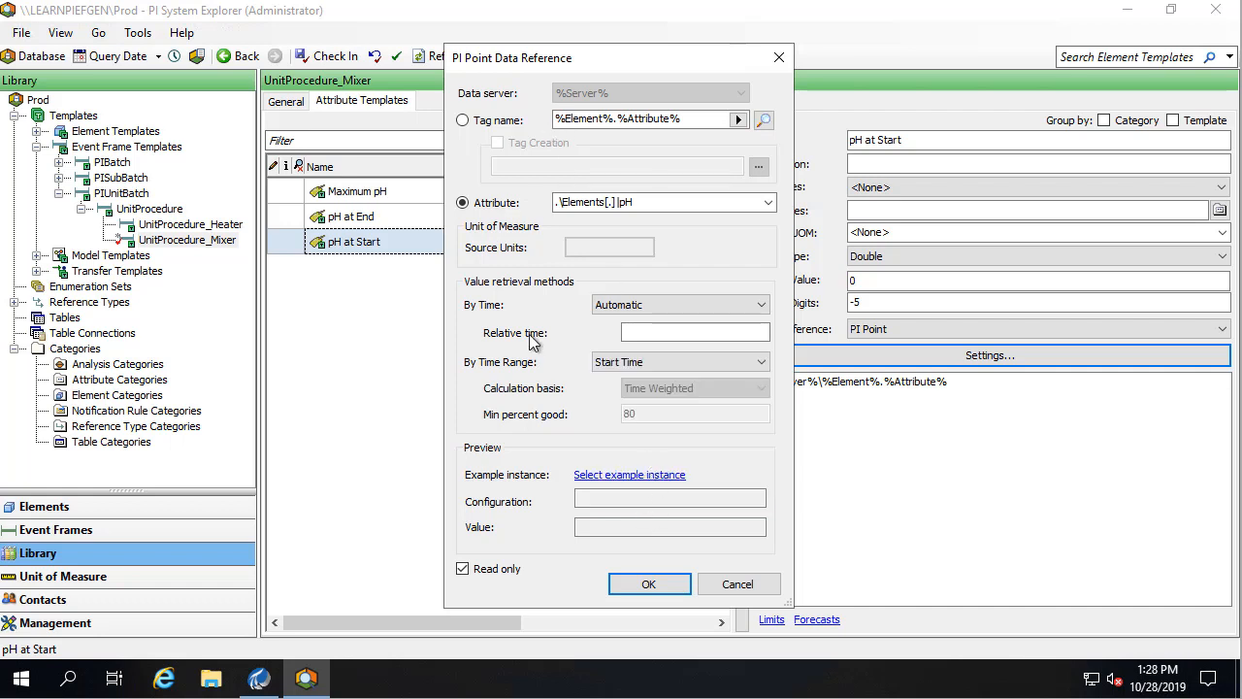
{"action": "left_click", "coordinate": [649, 583]}
{"action": "left_click", "coordinate": [335, 56]}
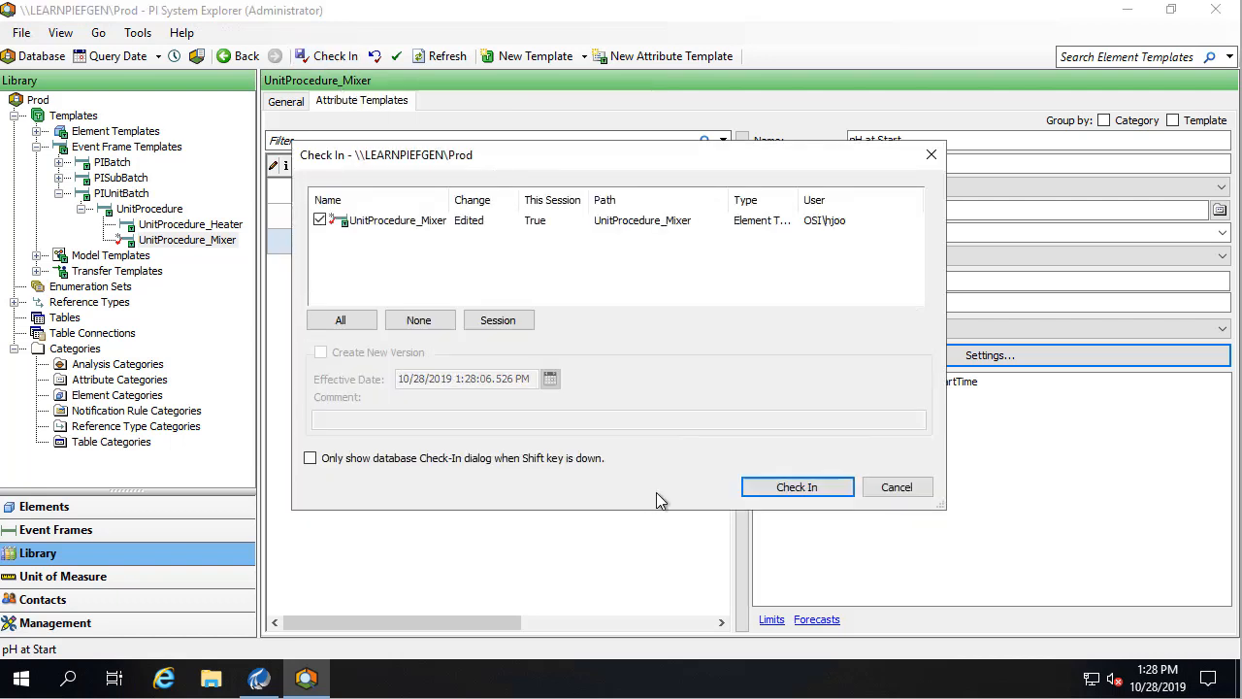
{"action": "left_click", "coordinate": [797, 488]}
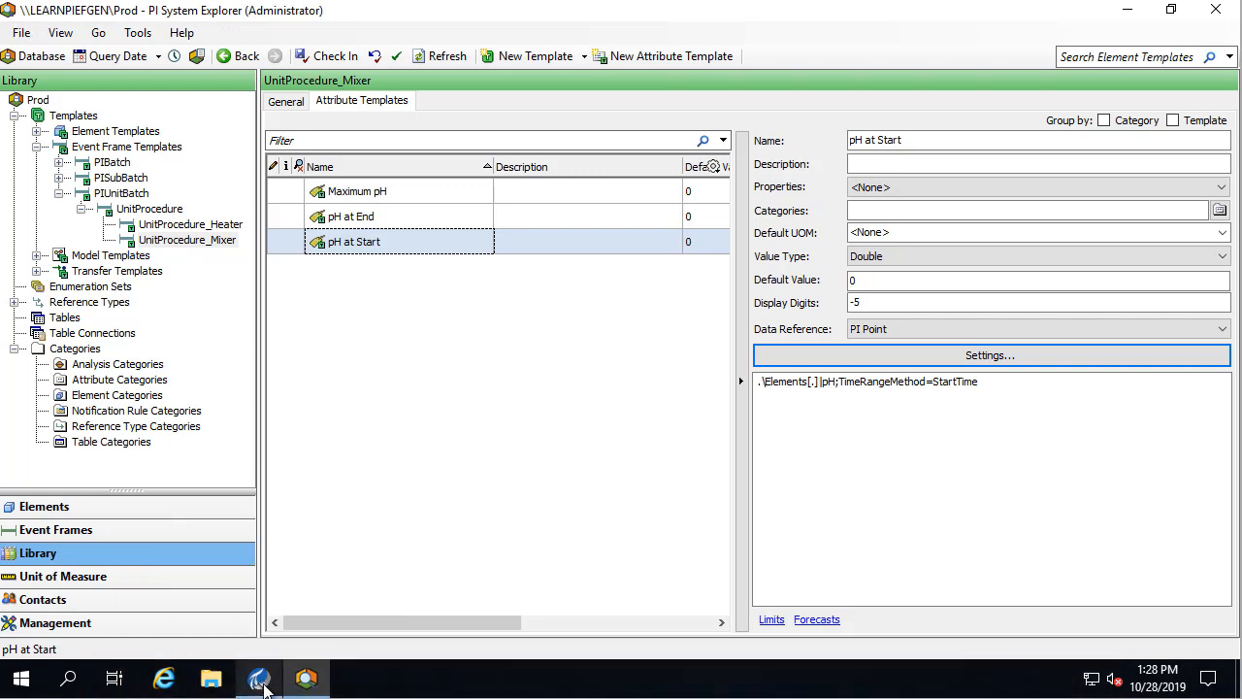
Switch to the event frame interface configuration tool and stop the PIEFGEN1 interface service from its service configuration
{"action": "left_click", "coordinate": [260, 679]}
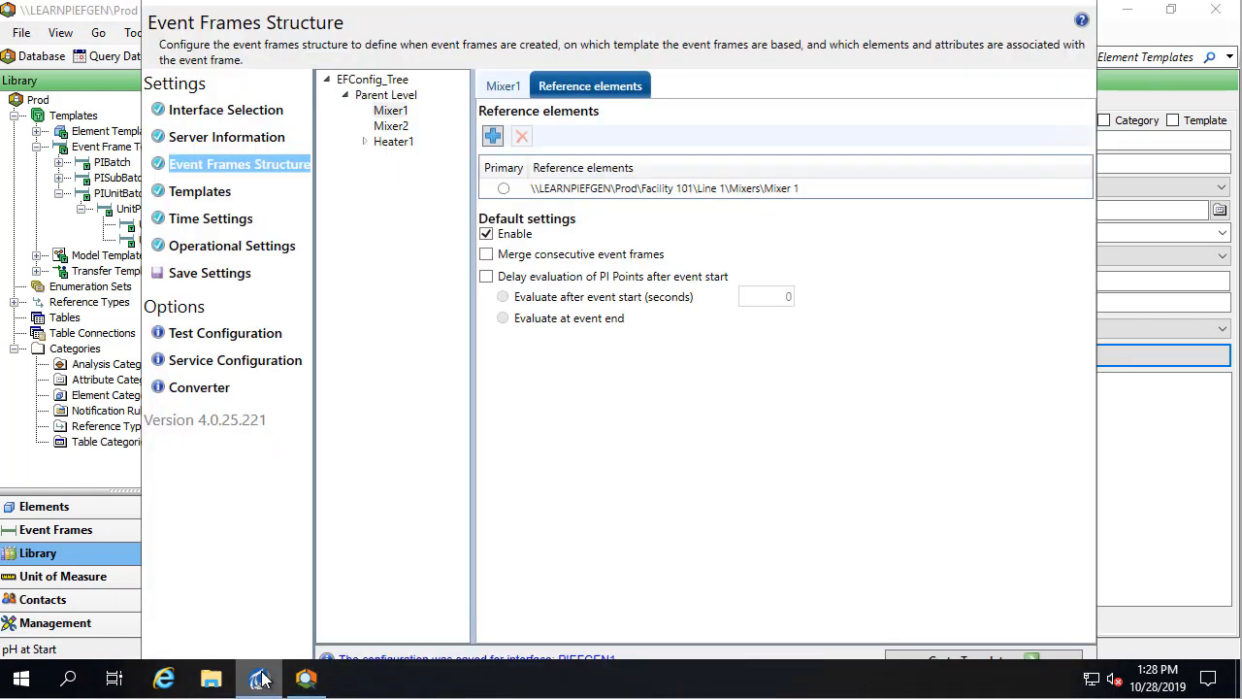
{"action": "left_click", "coordinate": [252, 360]}
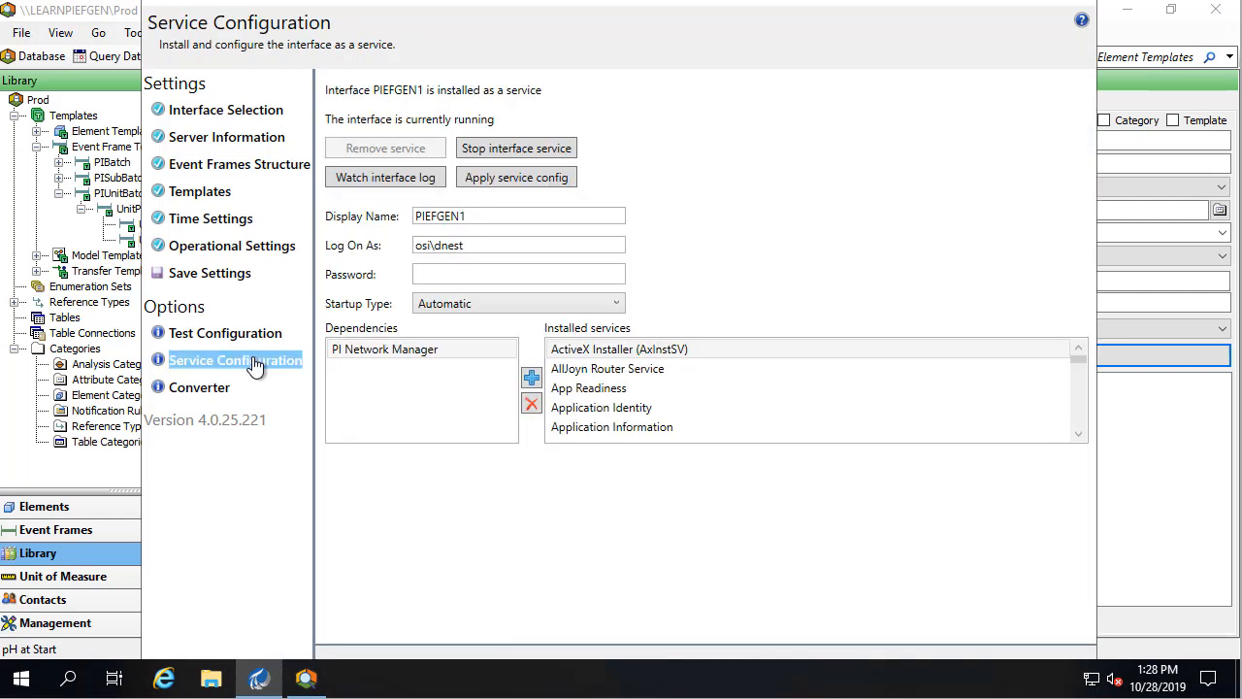
{"action": "left_click", "coordinate": [542, 148]}
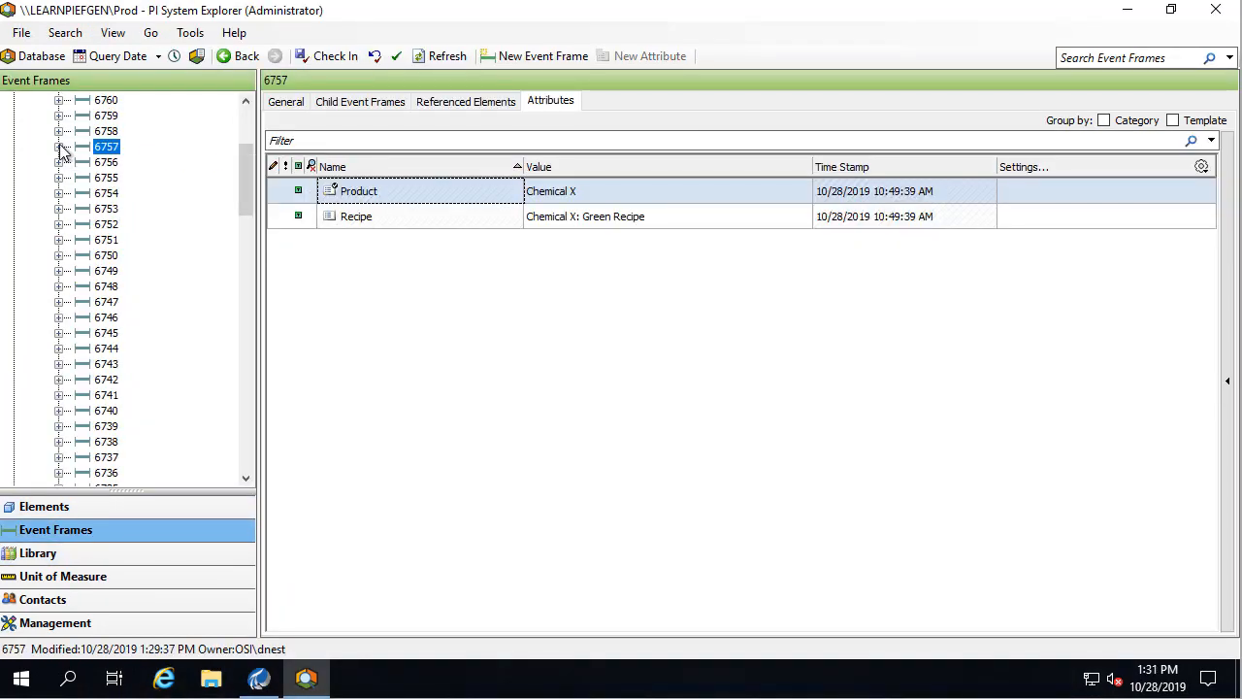
In PI System Explorer, expand event frame 6757 and check the refreshed pH attributes of its L1Mixer 1 child event frame
{"action": "left_click", "coordinate": [59, 147]}
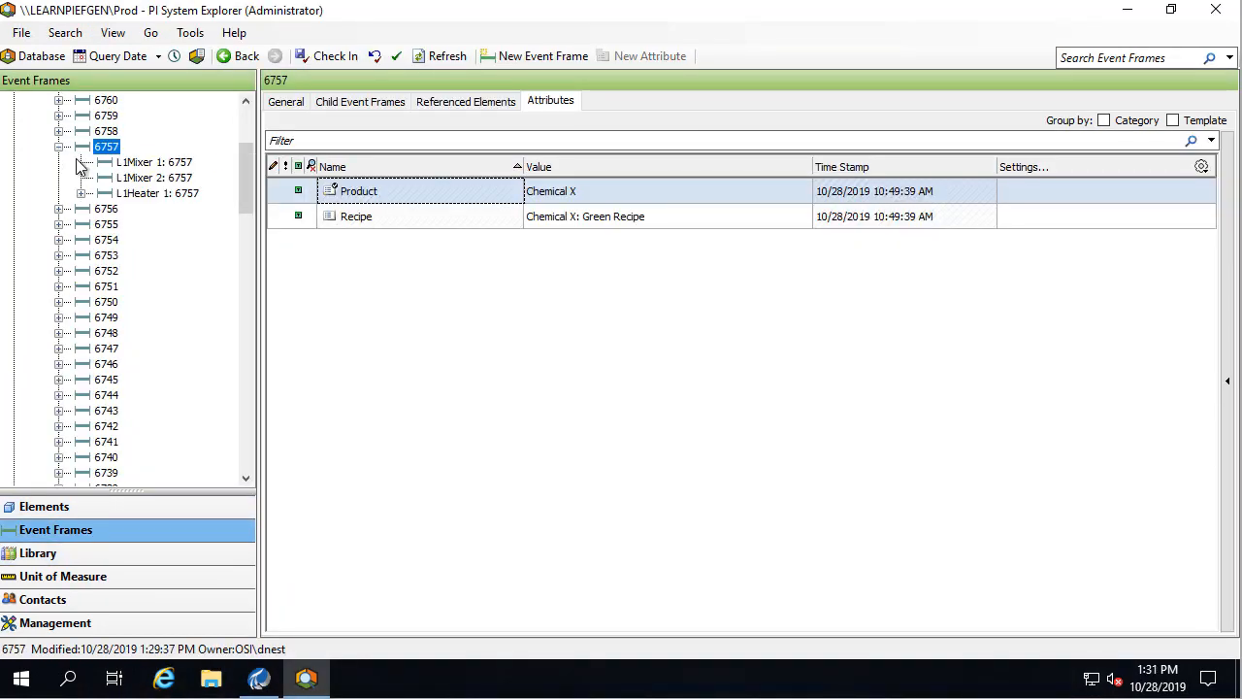
{"action": "left_click", "coordinate": [131, 163]}
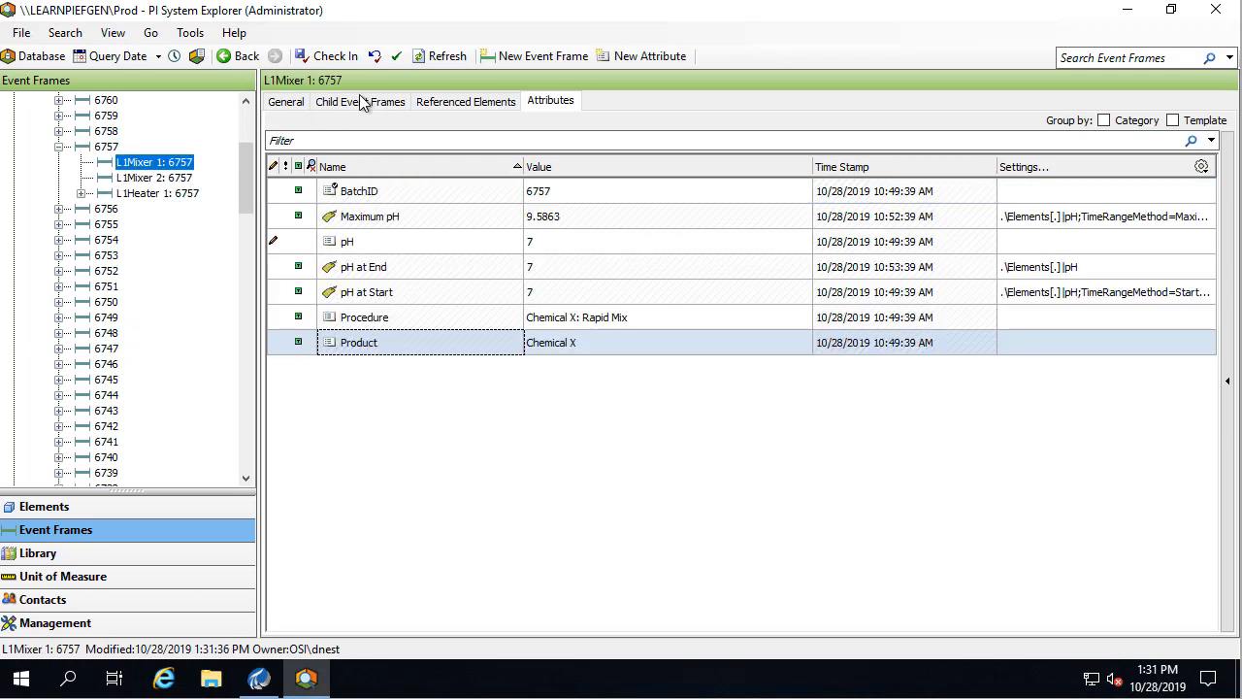
{"action": "left_click", "coordinate": [448, 55]}
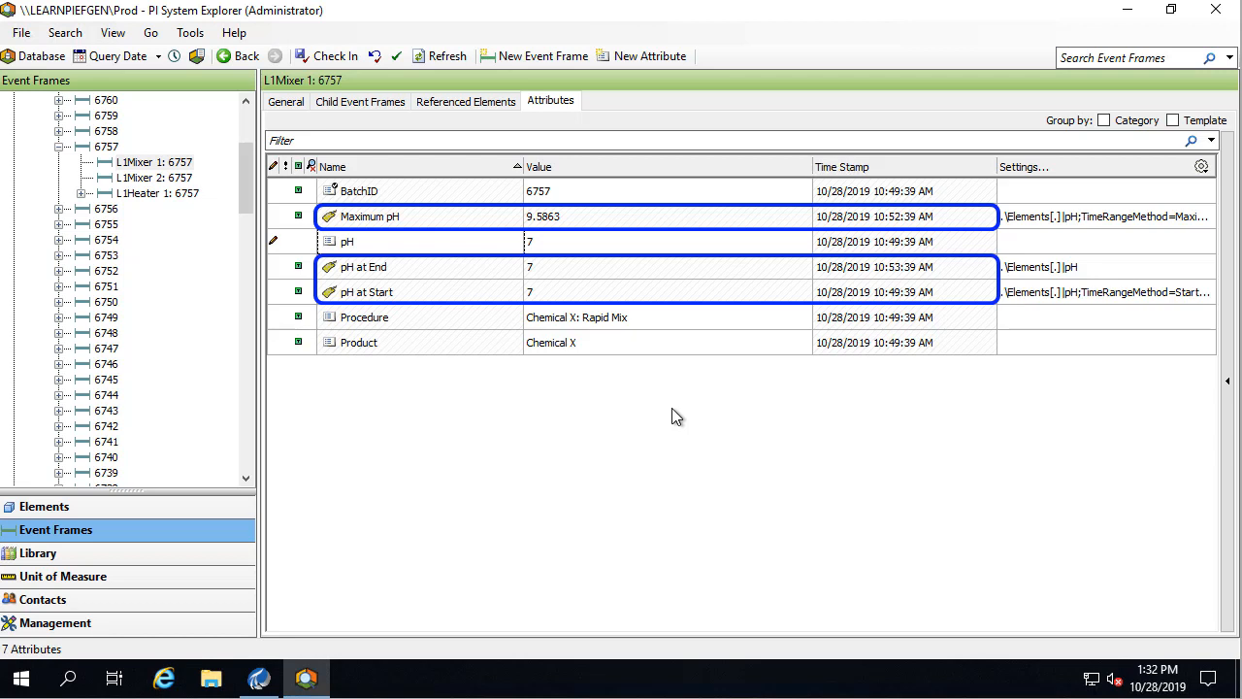
Check the pH attributes of the L1Mixer 2 child event frame under event frame 6757
{"action": "left_click", "coordinate": [153, 177]}
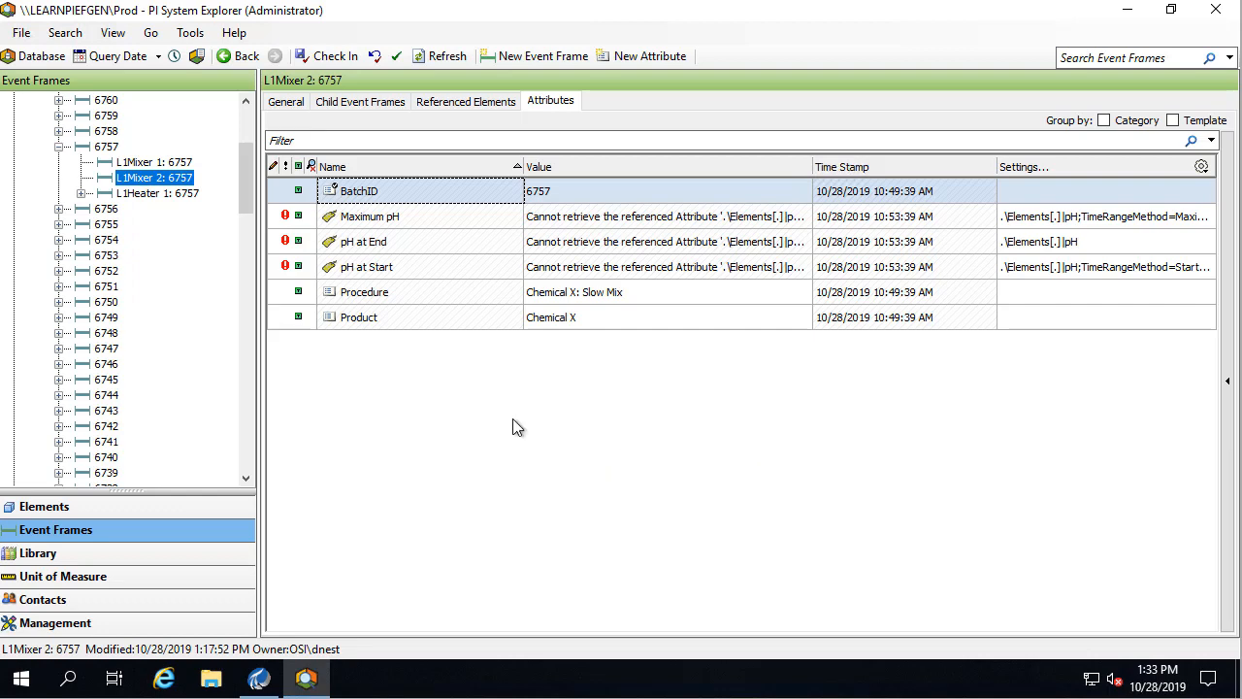
In the event frame interface configuration tool, add Facility 101\Line 1\Mixers\Mixer 2 as a reference element of the Mixer2 configuration
{"action": "left_click", "coordinate": [262, 681]}
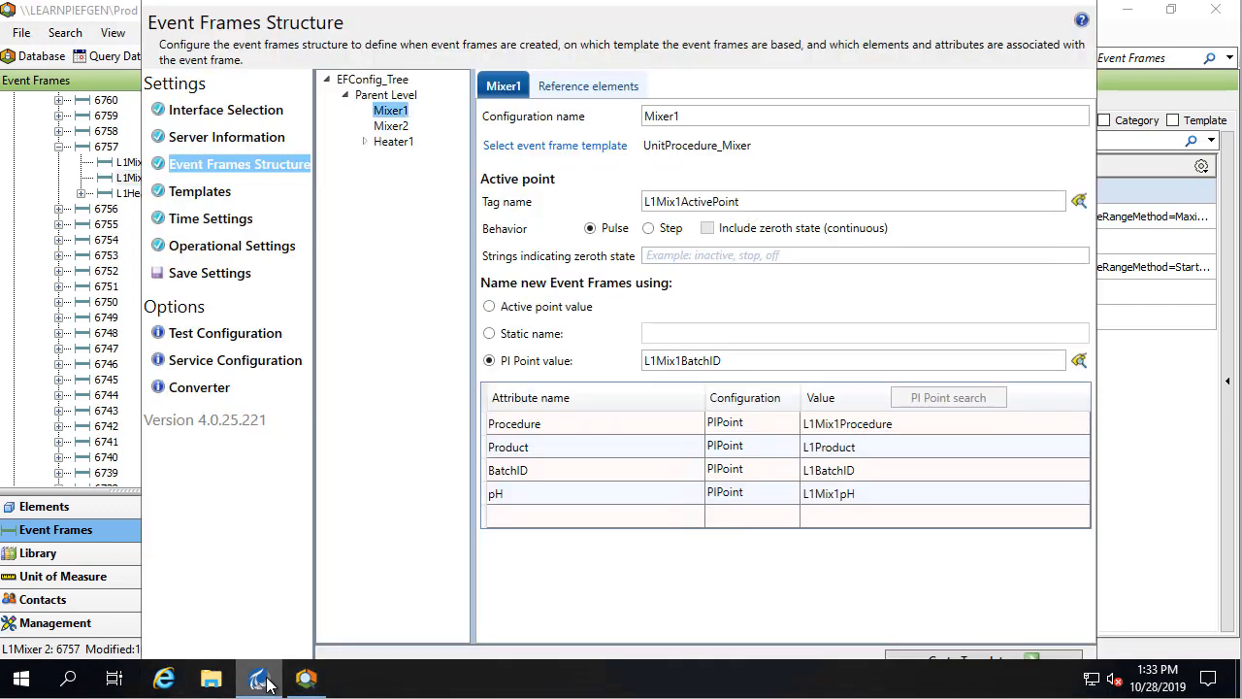
{"action": "left_click", "coordinate": [391, 127]}
{"action": "left_click", "coordinate": [582, 86]}
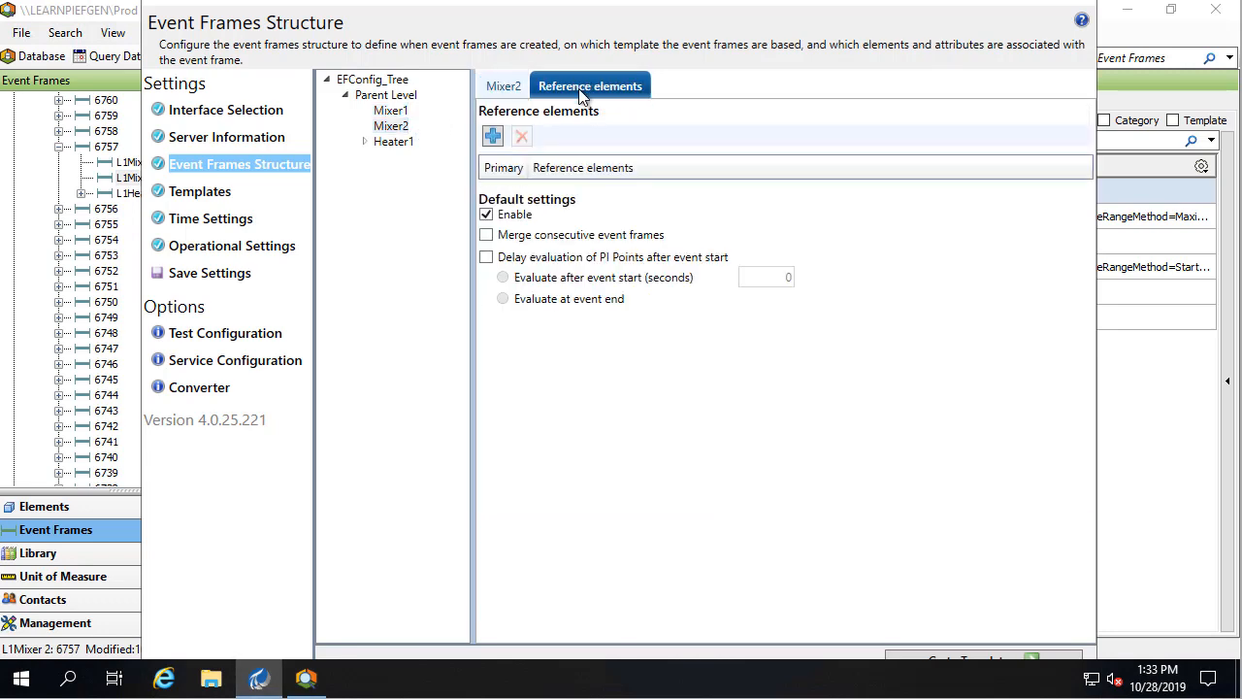
{"action": "left_click", "coordinate": [493, 138]}
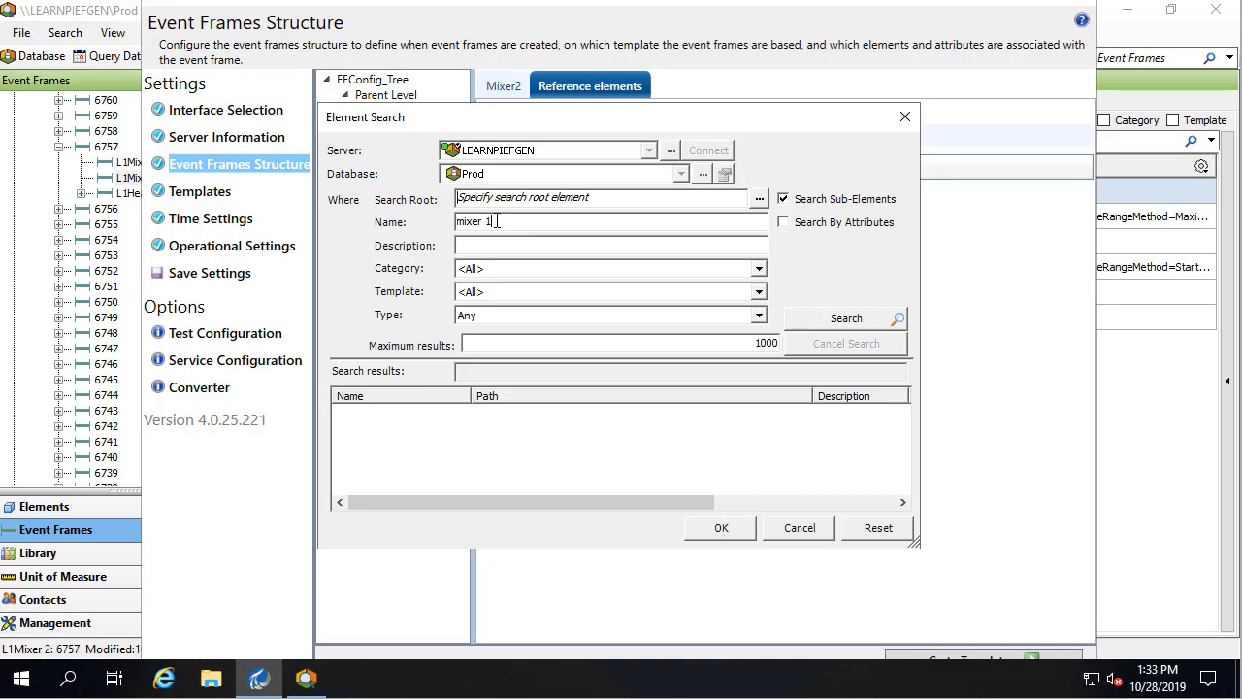
{"action": "key", "text": "BackSpace"}
{"action": "type", "text": "2"}
{"action": "left_click", "coordinate": [803, 312]}
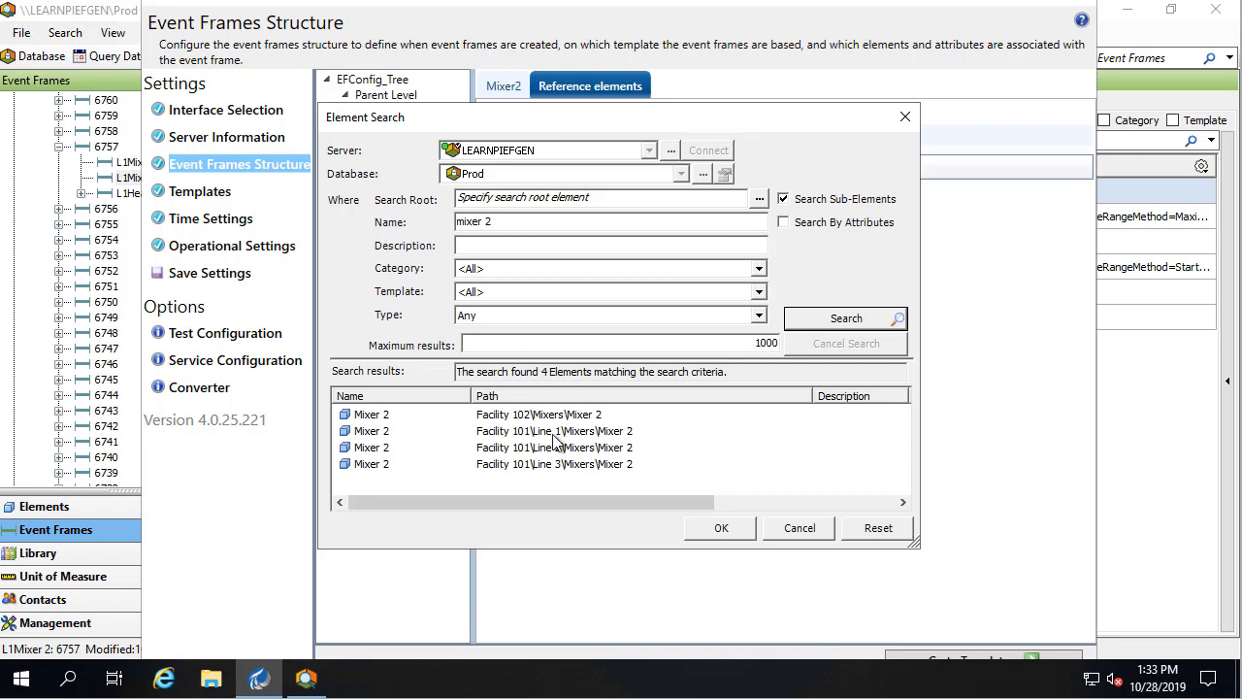
{"action": "left_click", "coordinate": [557, 433]}
{"action": "left_click", "coordinate": [723, 524]}
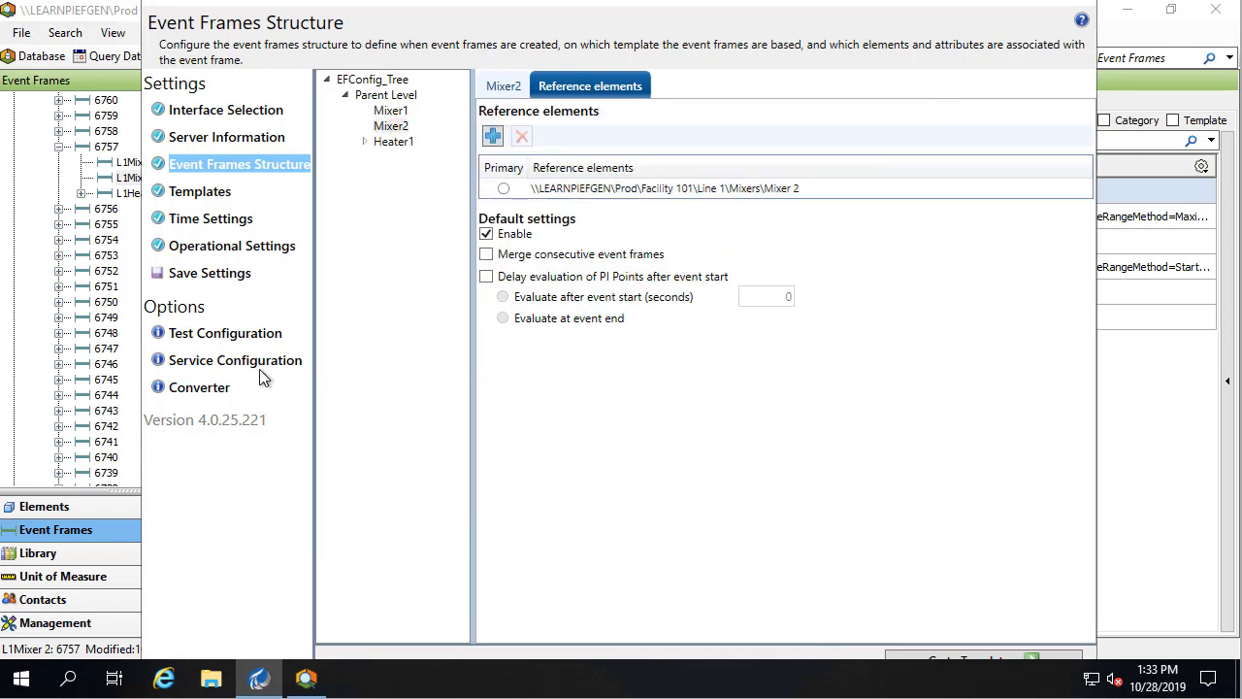
Save the interface settings and restart the PIEFGEN1 interface service from its service configuration
{"action": "left_click", "coordinate": [203, 276]}
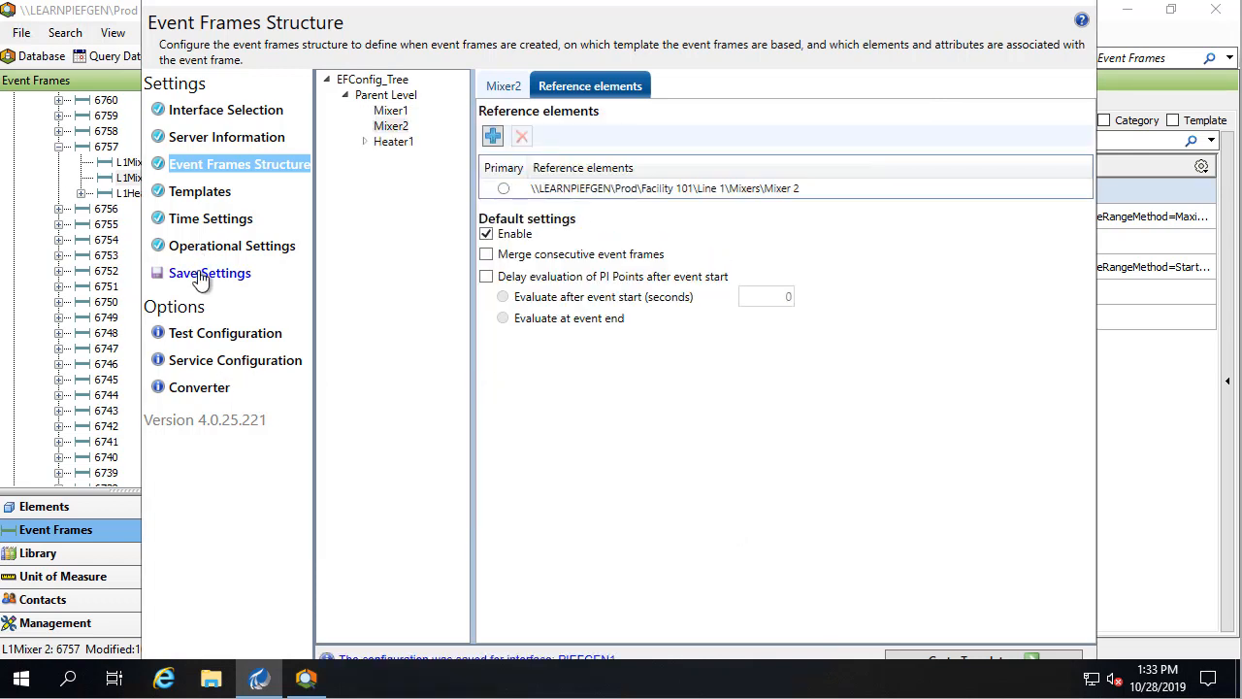
{"action": "left_click", "coordinate": [217, 362]}
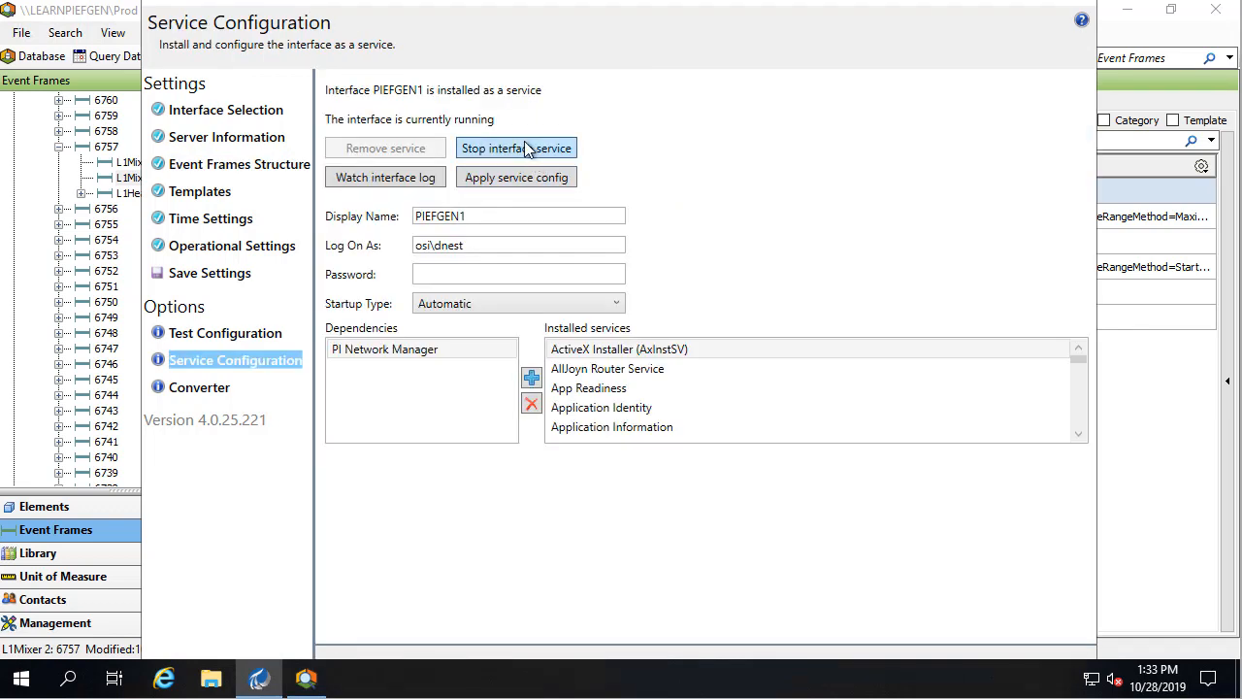
{"action": "left_click", "coordinate": [525, 148]}
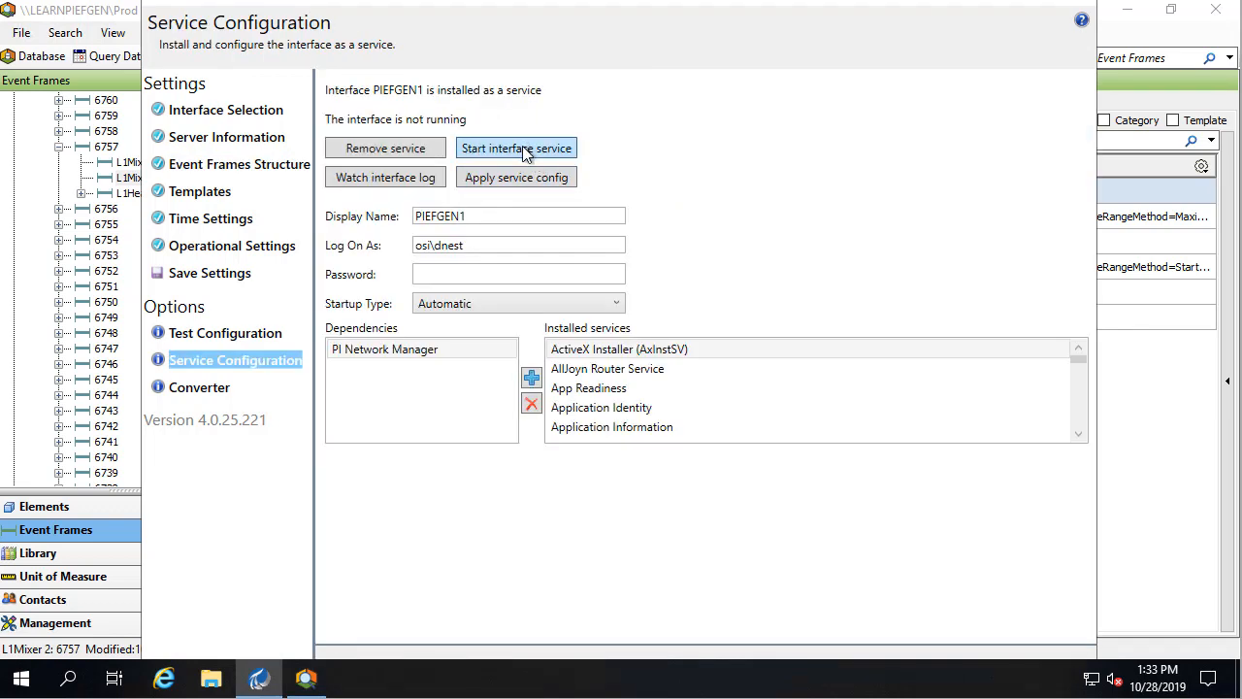
{"action": "left_click", "coordinate": [525, 150]}
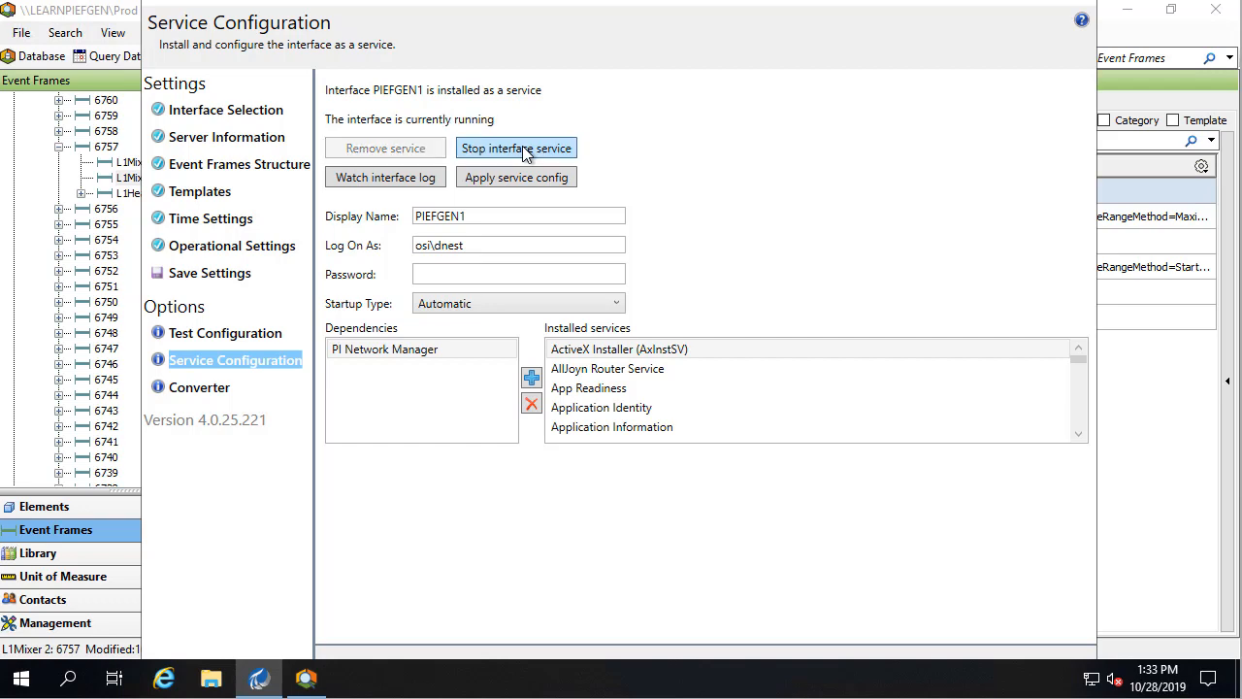
Switch to PI System Explorer and refresh the event frames to check the pH attributes of L1Mixer 2: 6757
{"action": "left_click", "coordinate": [114, 13]}
{"action": "left_click", "coordinate": [448, 55]}
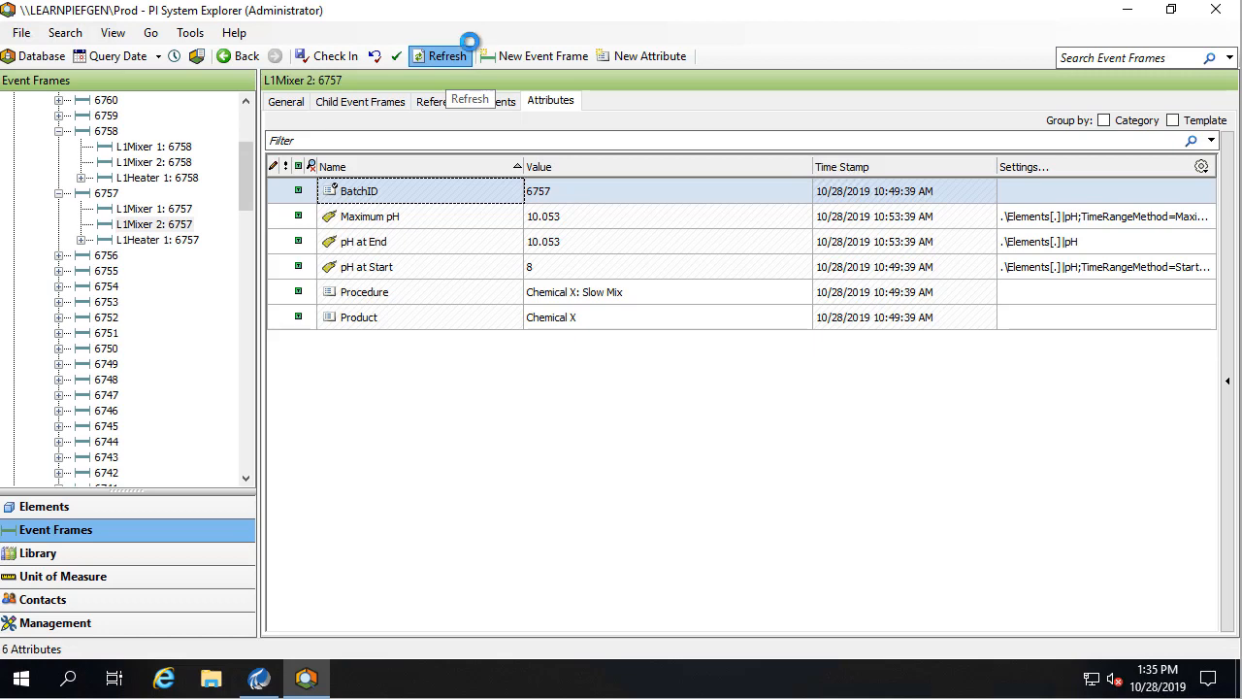